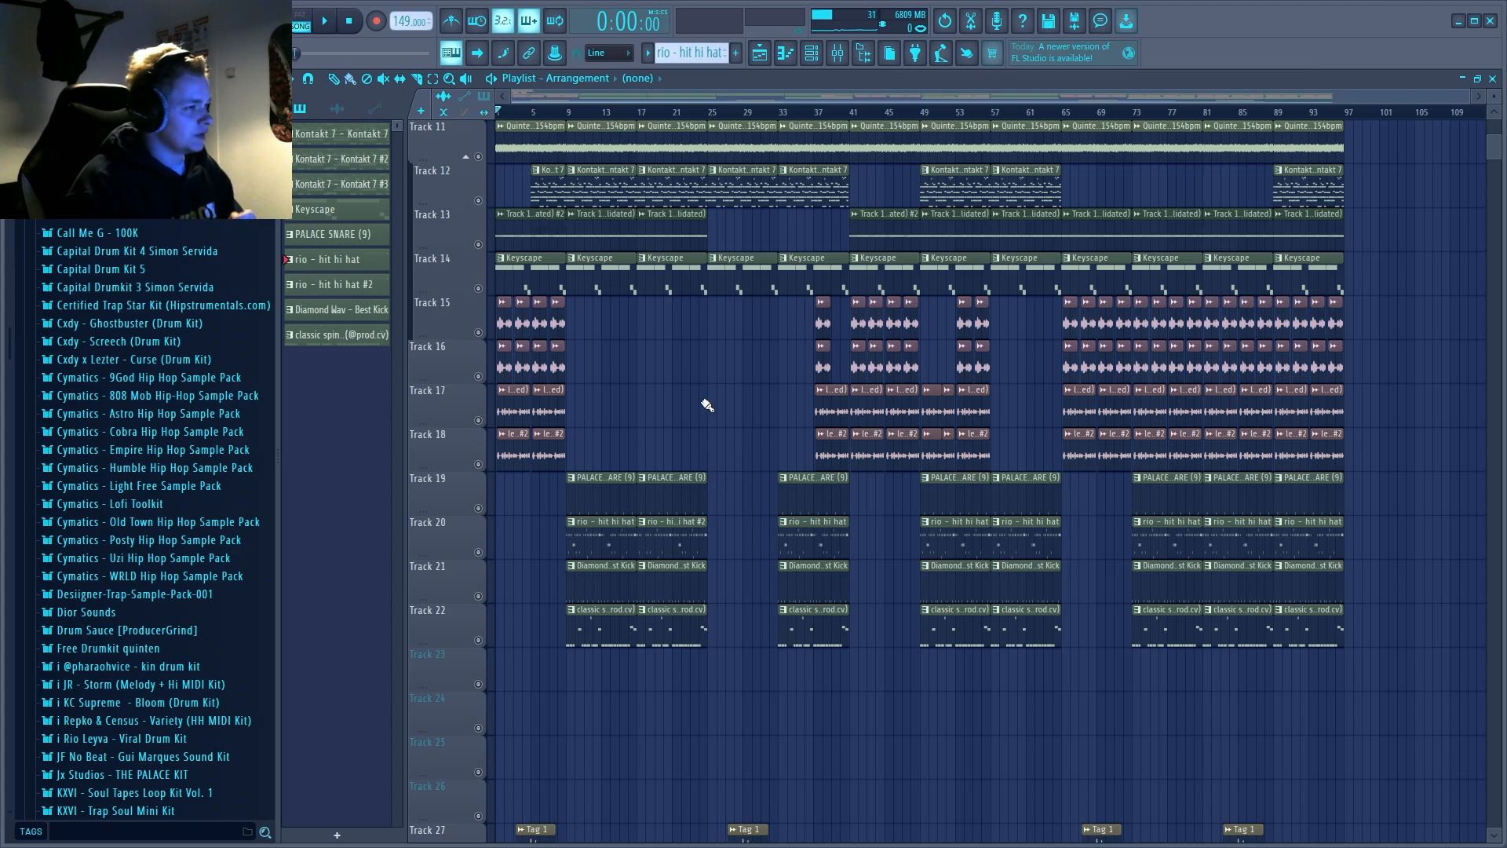
Play the melody sample on Track 11 by itself from the start of the song, then stop playback
scroll(707, 405, up, 4)
scroll(578, 217, up, 3)
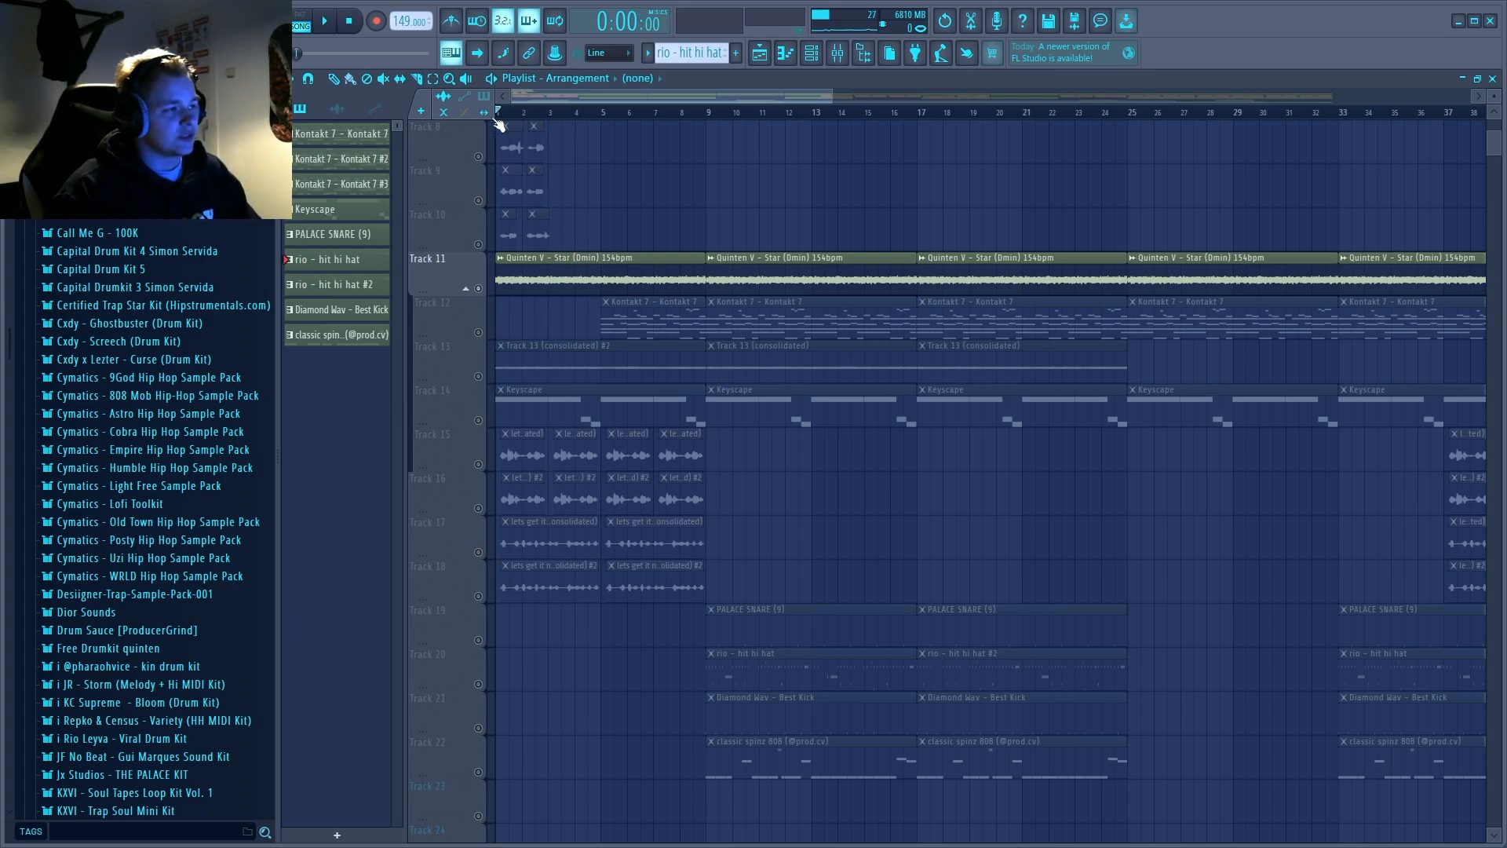
key(space)
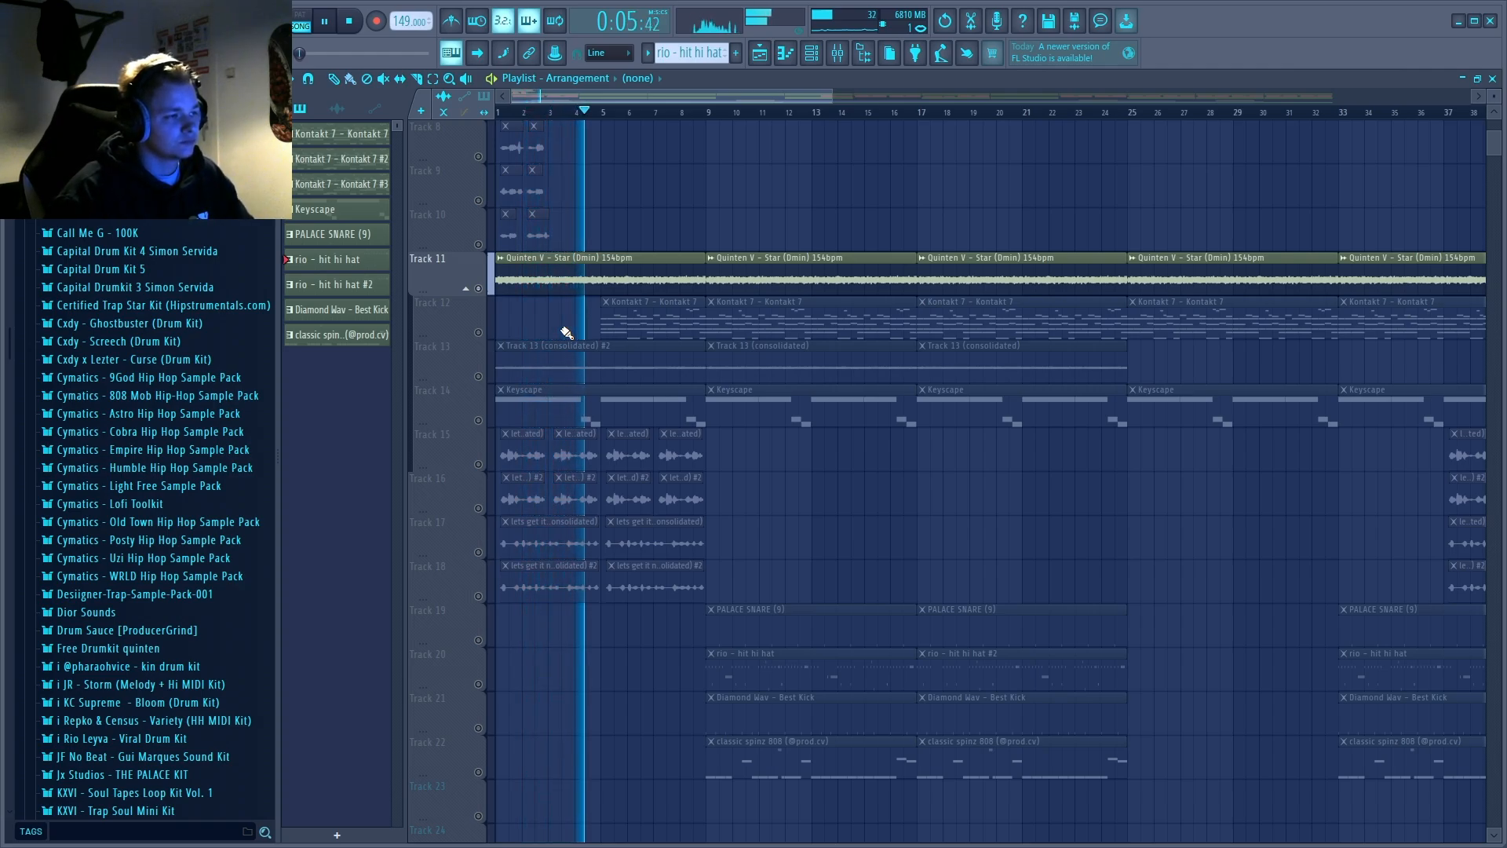
key(space)
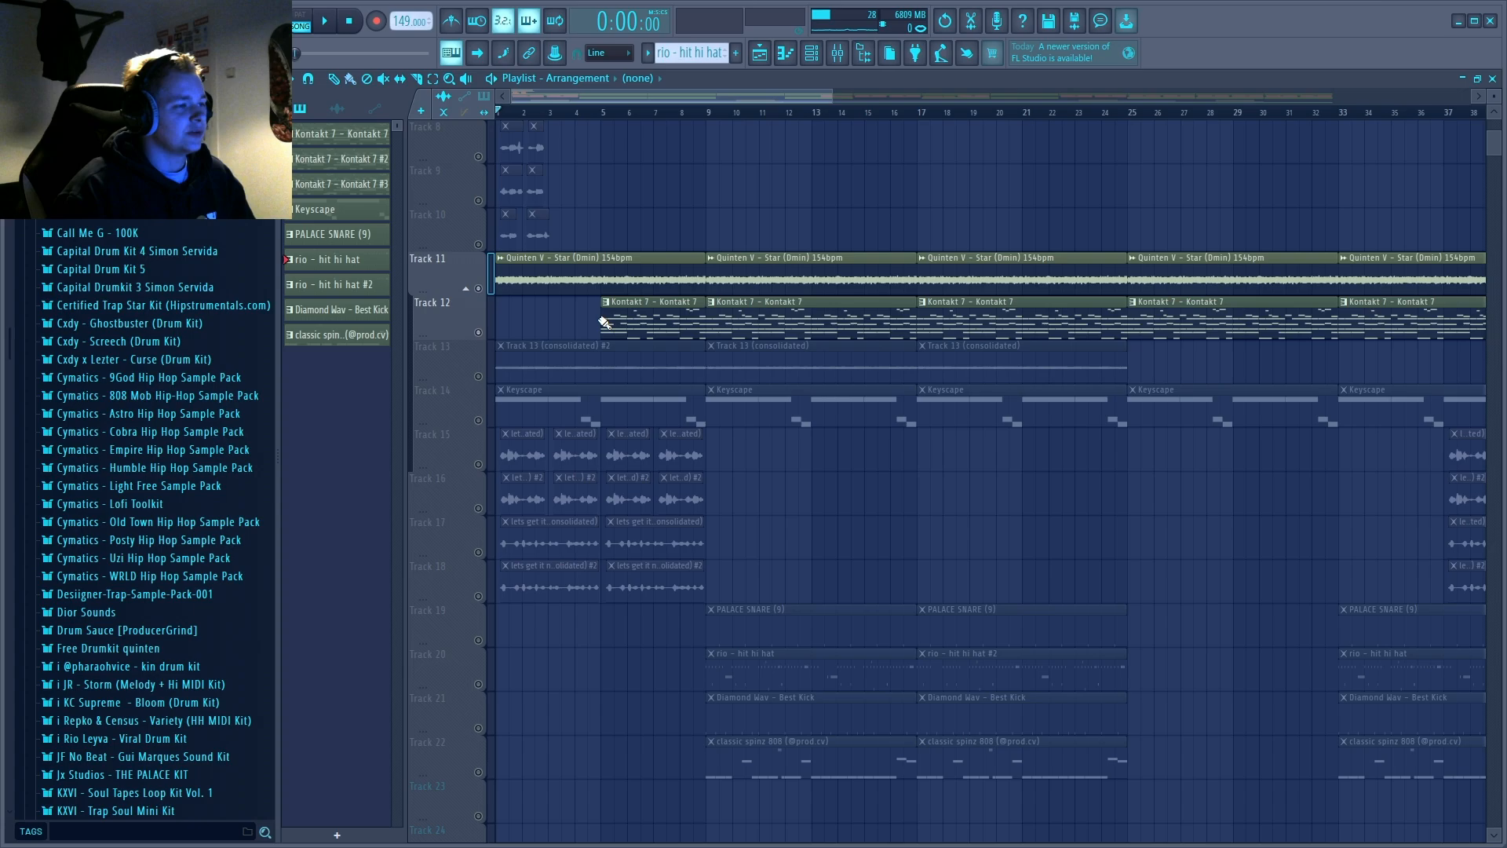
Solo Track 12, open its Kontakt 7 pattern at bar 9 and play it
click(706, 114)
click(479, 290)
double_click(763, 320)
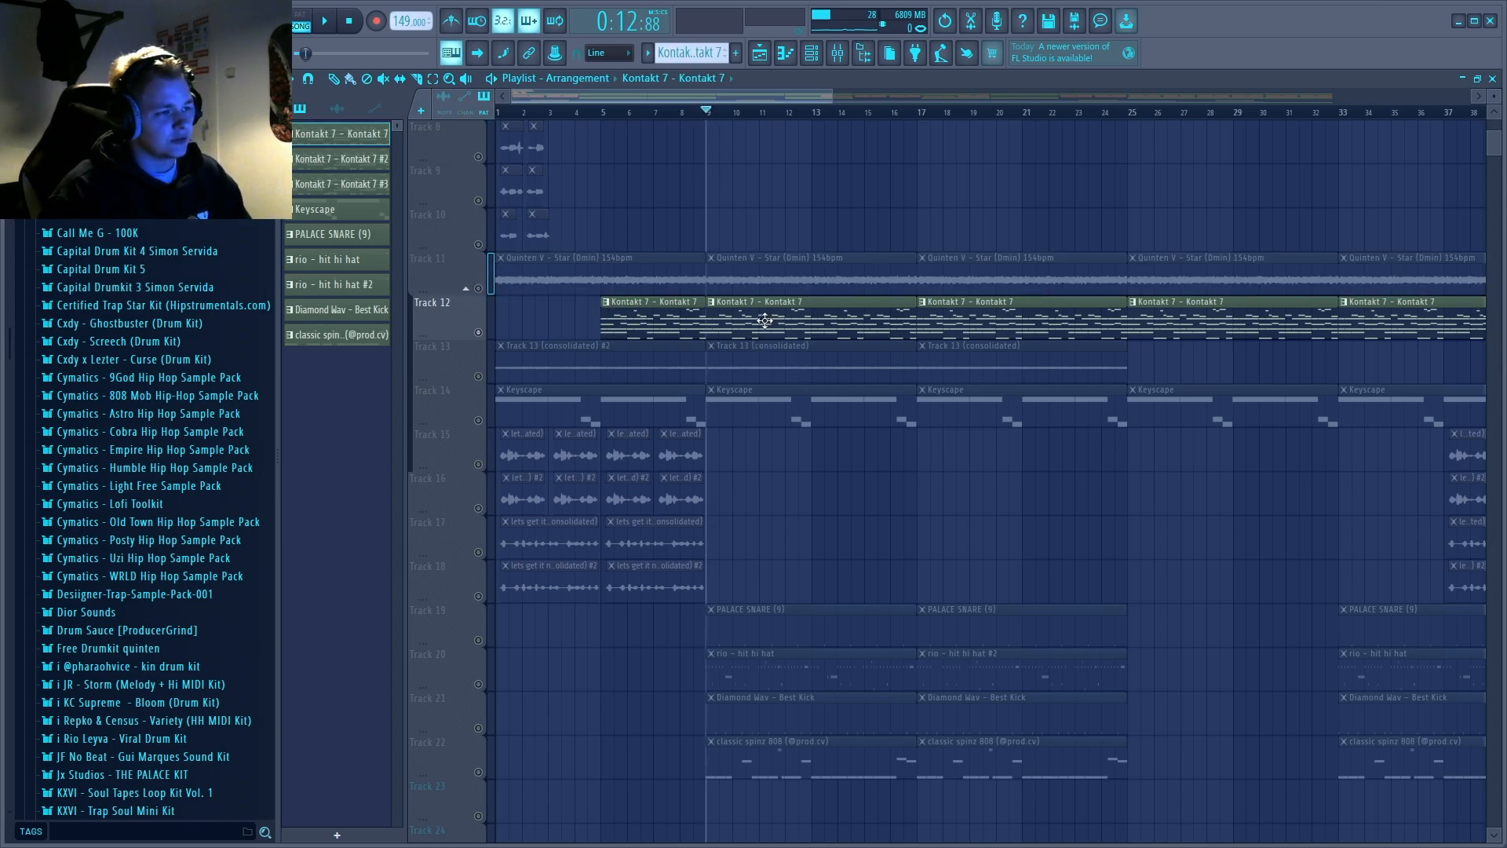
key(space)
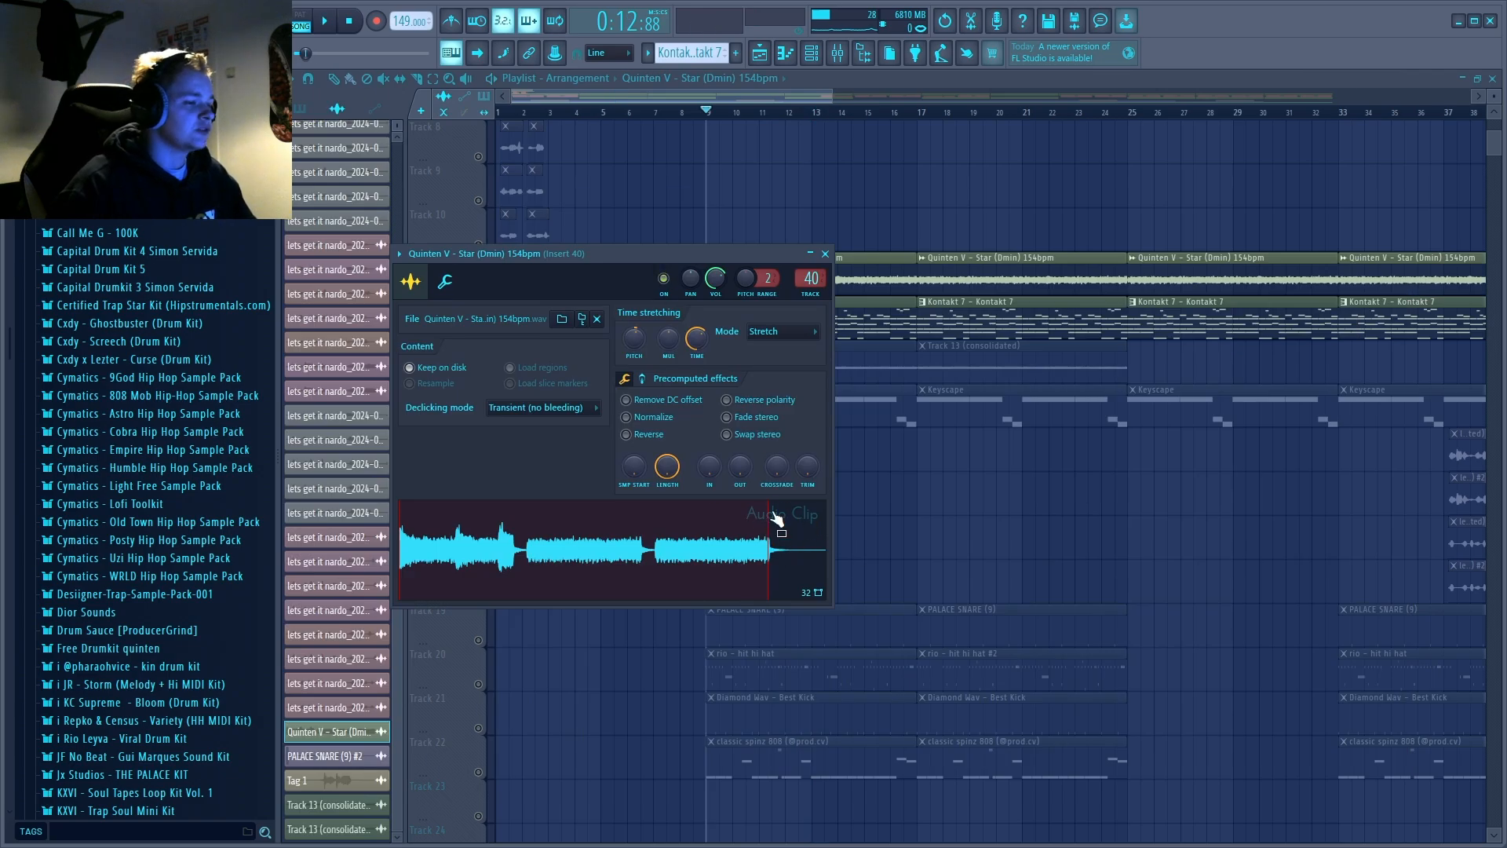
Close the sample's channel settings, then audition Track 13 and the Keyscape pattern of Track 14 in the piano roll
click(825, 253)
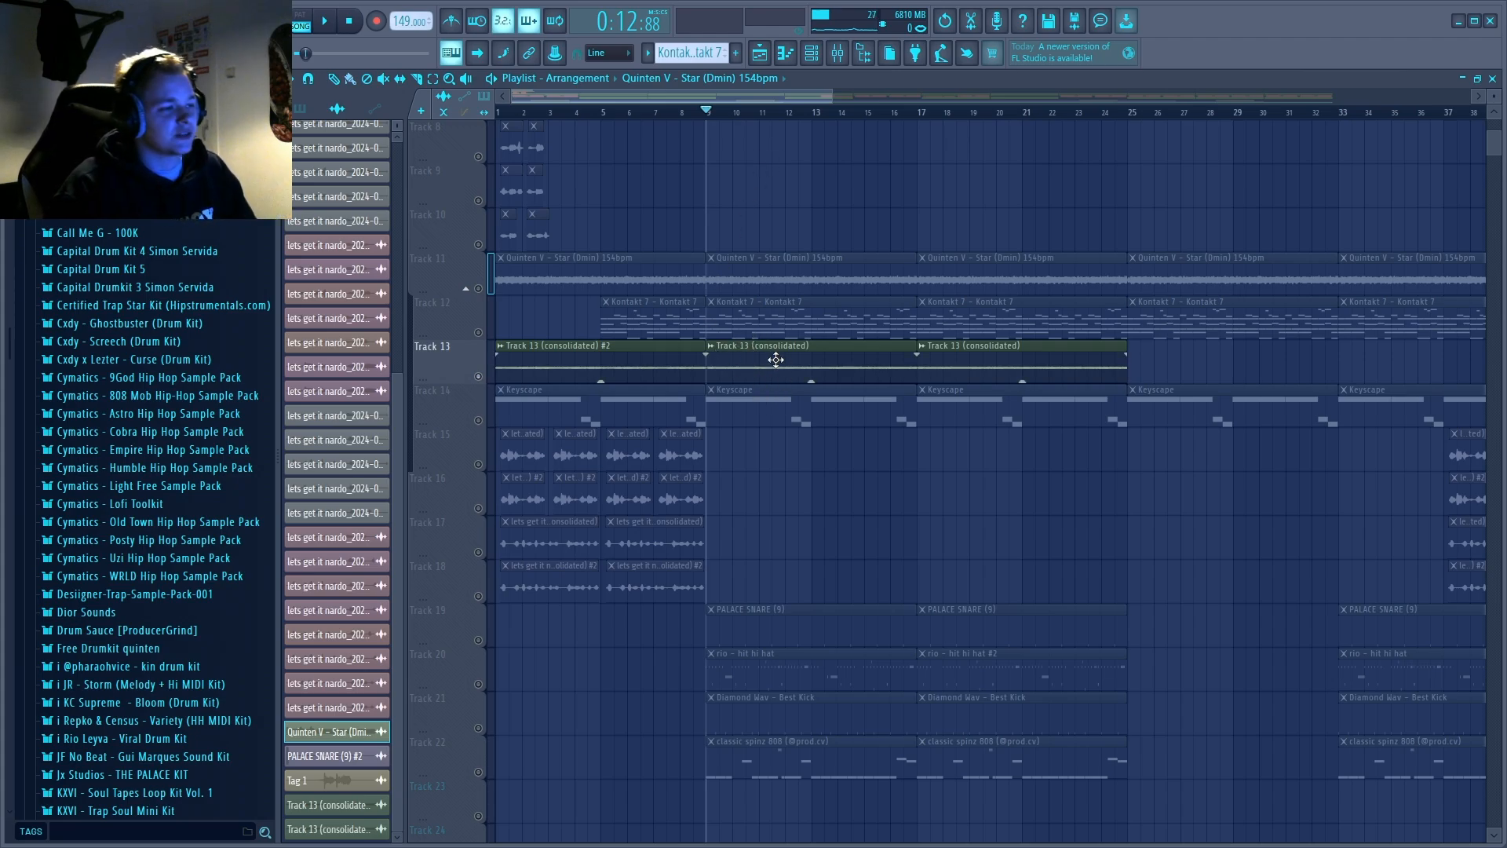
key(space)
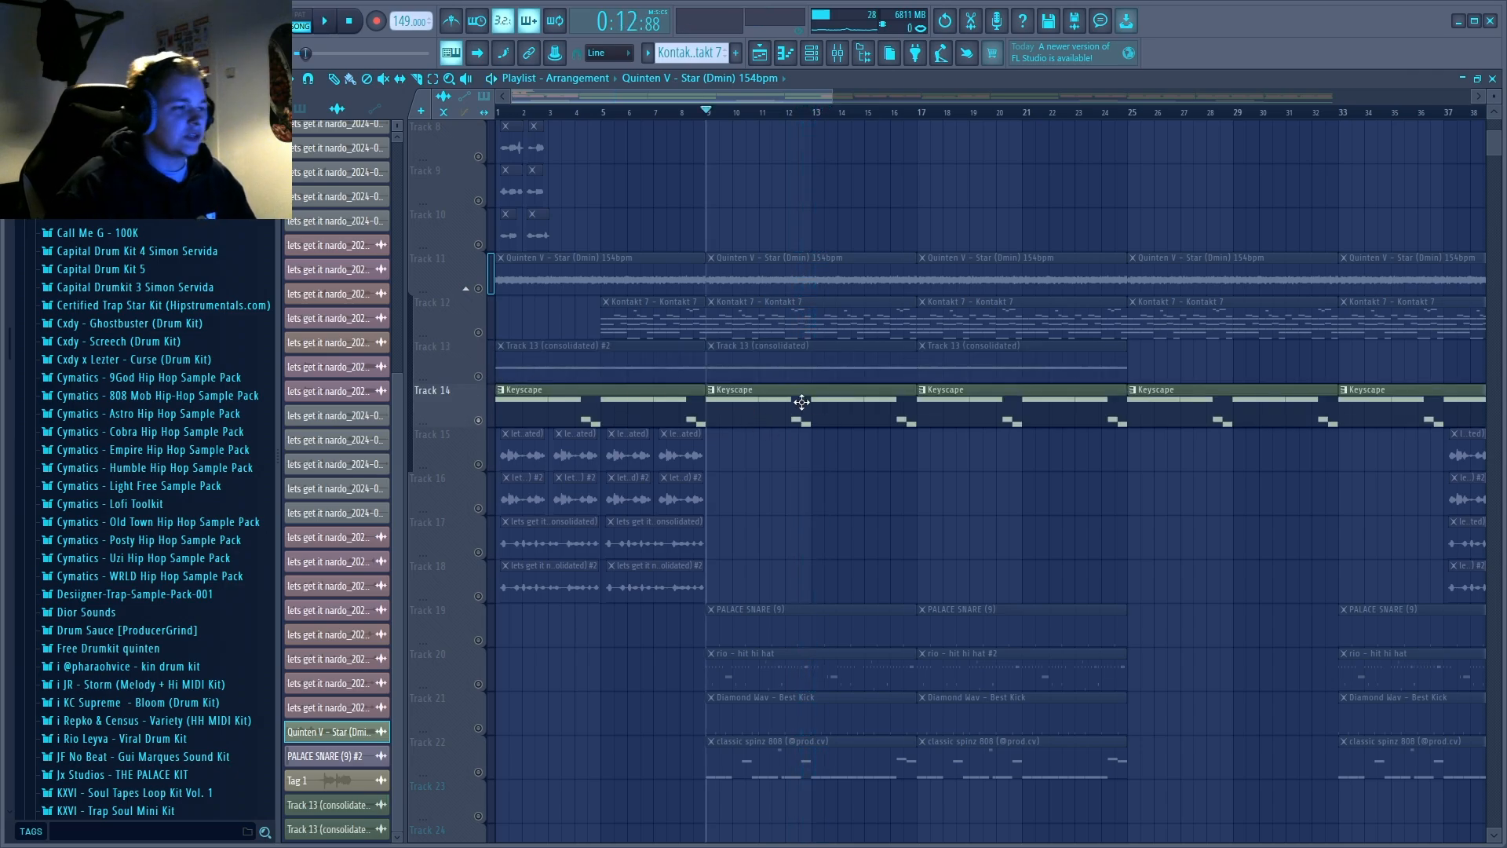
double_click(801, 402)
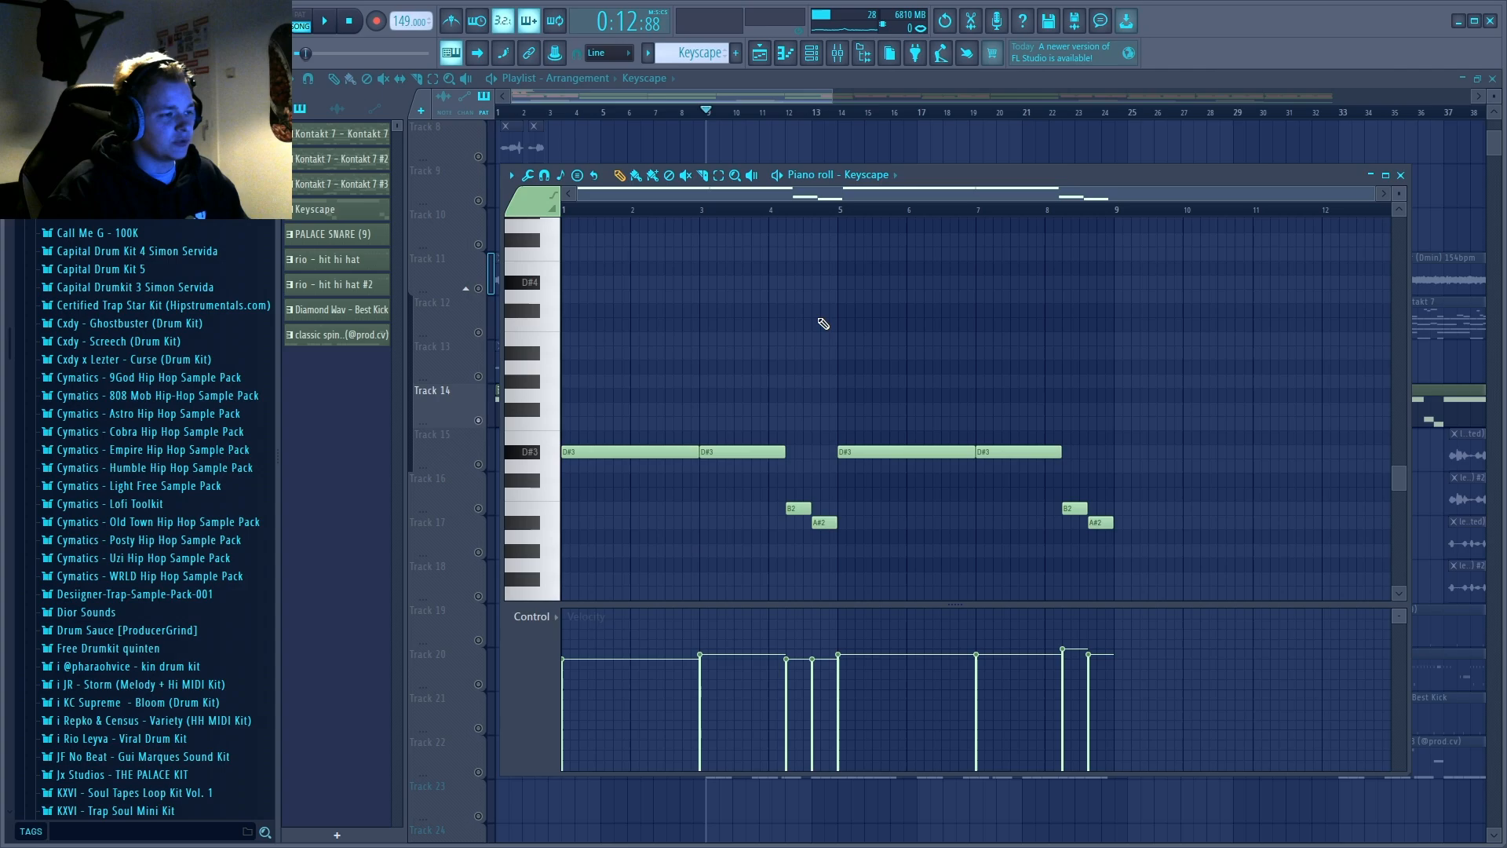
key(space)
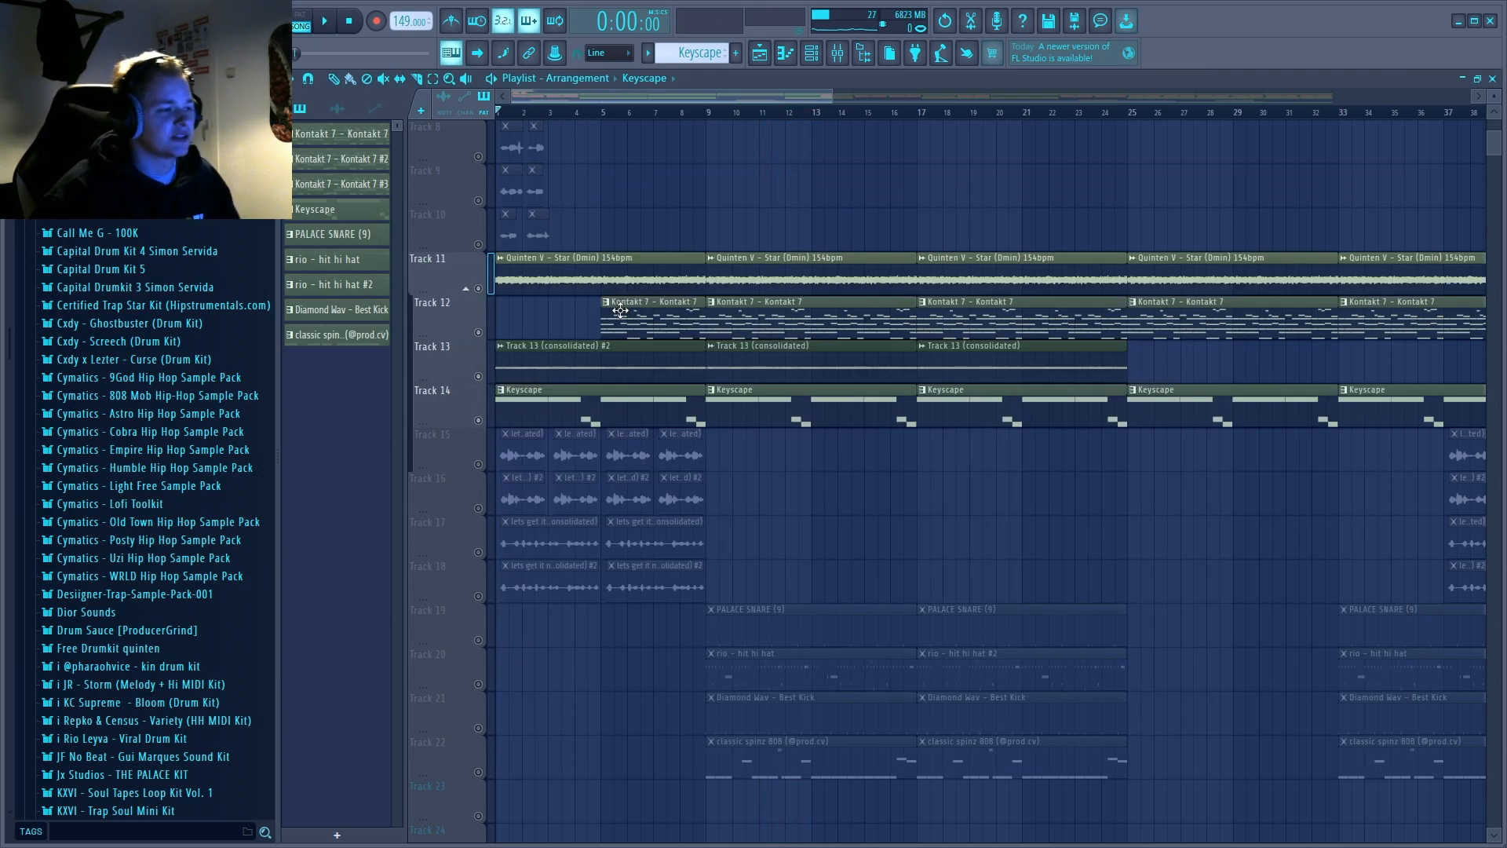
Isolate the vocal clips by leaving only Tracks 15 to 18 active in the playlist
scroll(620, 310, down, 3)
drag(479, 332, 480, 457)
right_click(479, 332)
click(479, 351)
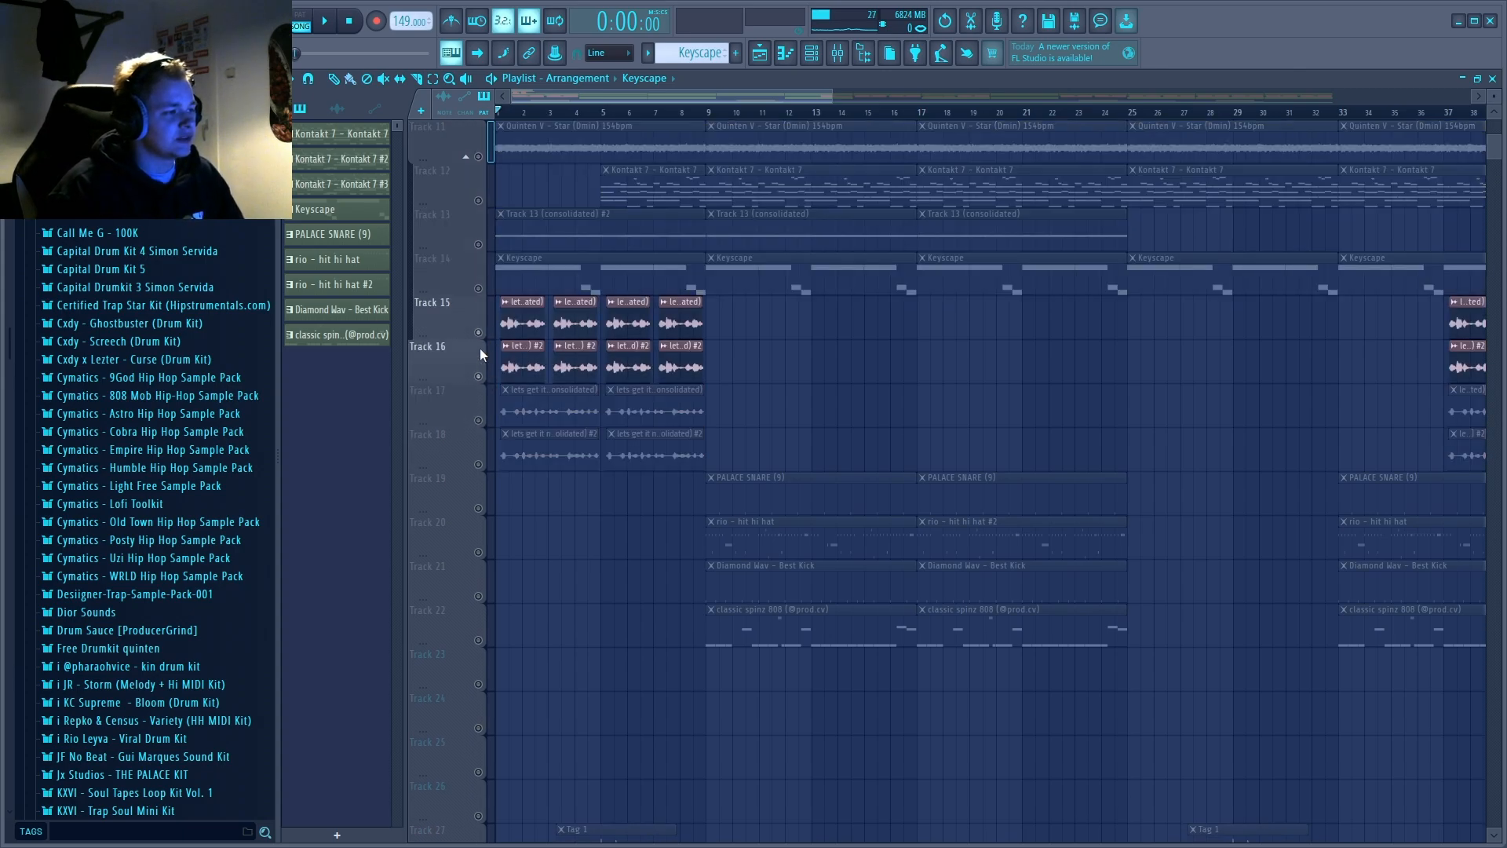
click(479, 420)
click(478, 464)
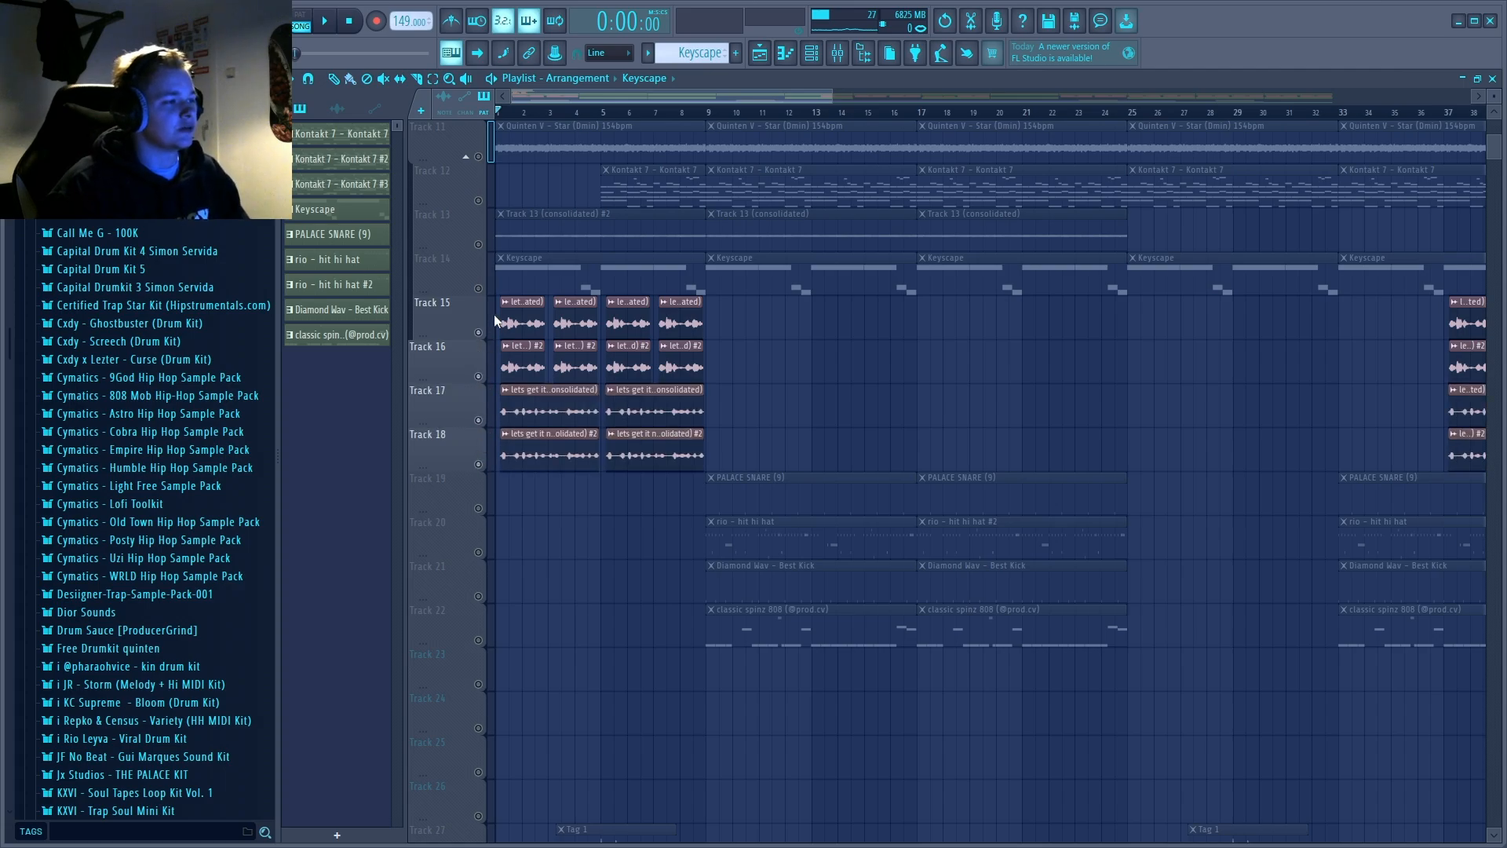
Unmute Tracks 11 to 14 and play the melody layers together with the vocal tracks
click(478, 288)
click(479, 244)
click(478, 201)
click(478, 156)
key(space)
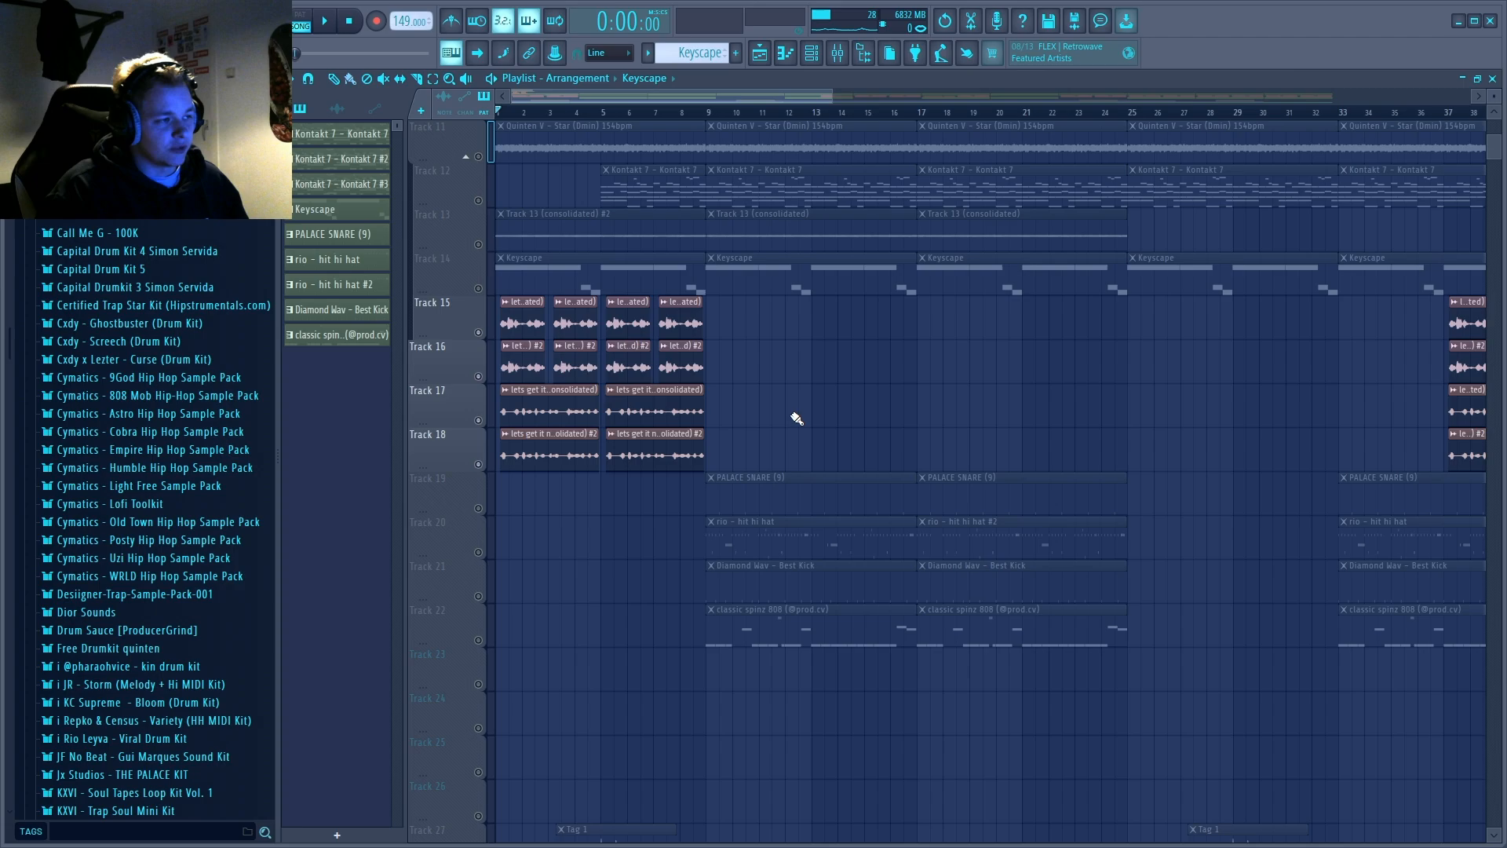
Isolate the original vocal recordings by leaving only Tracks 1 to 5 active
scroll(792, 414, up, 5)
right_click(479, 157)
click(479, 201)
click(479, 245)
click(479, 289)
click(479, 333)
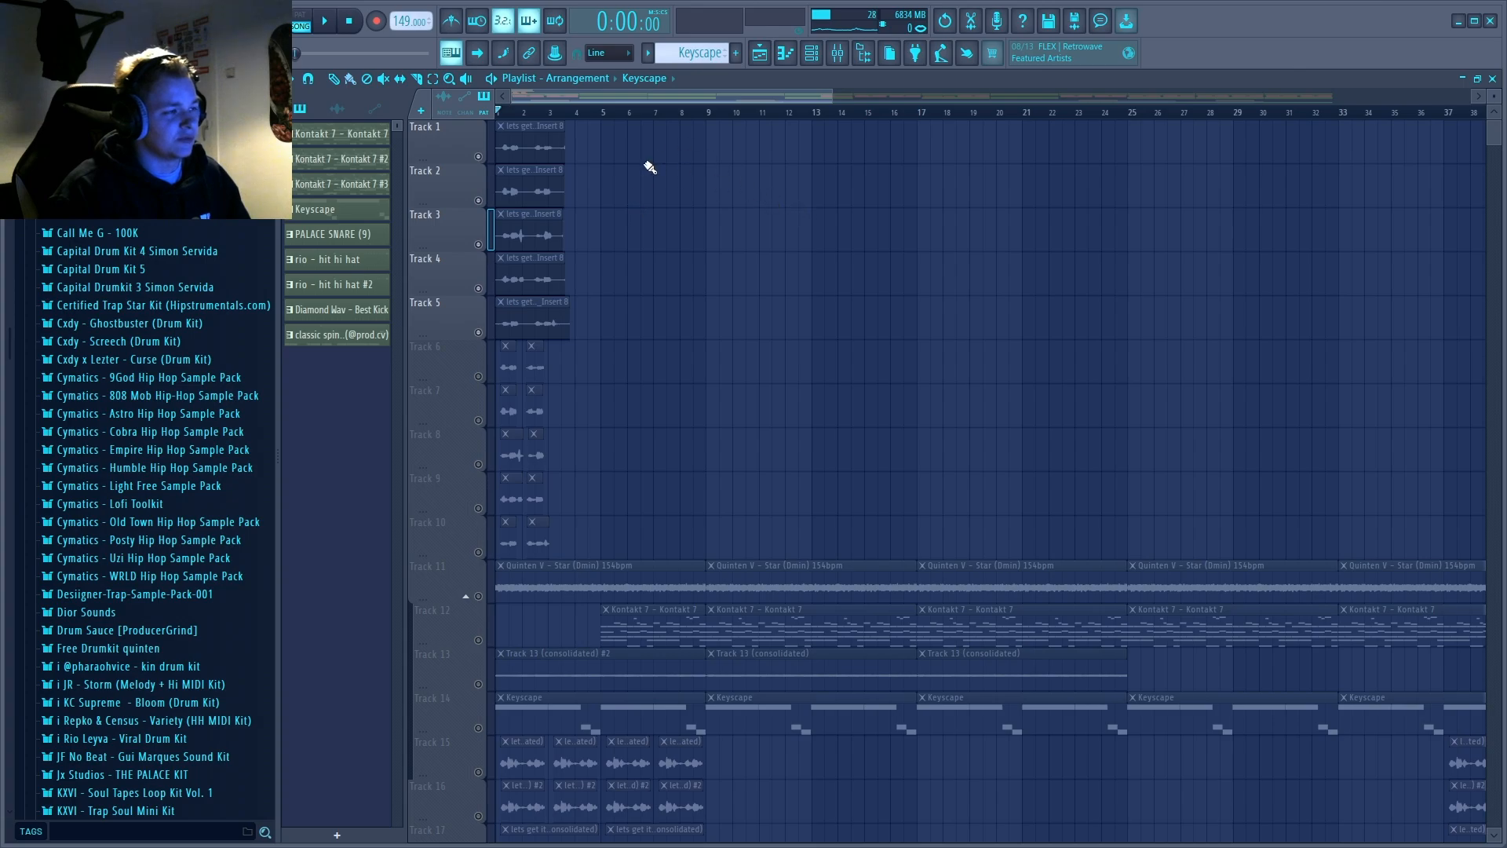
Unmute the five vocal clips on Tracks 1 to 5 and play them from the start of the song
scroll(507, 109, up, 1)
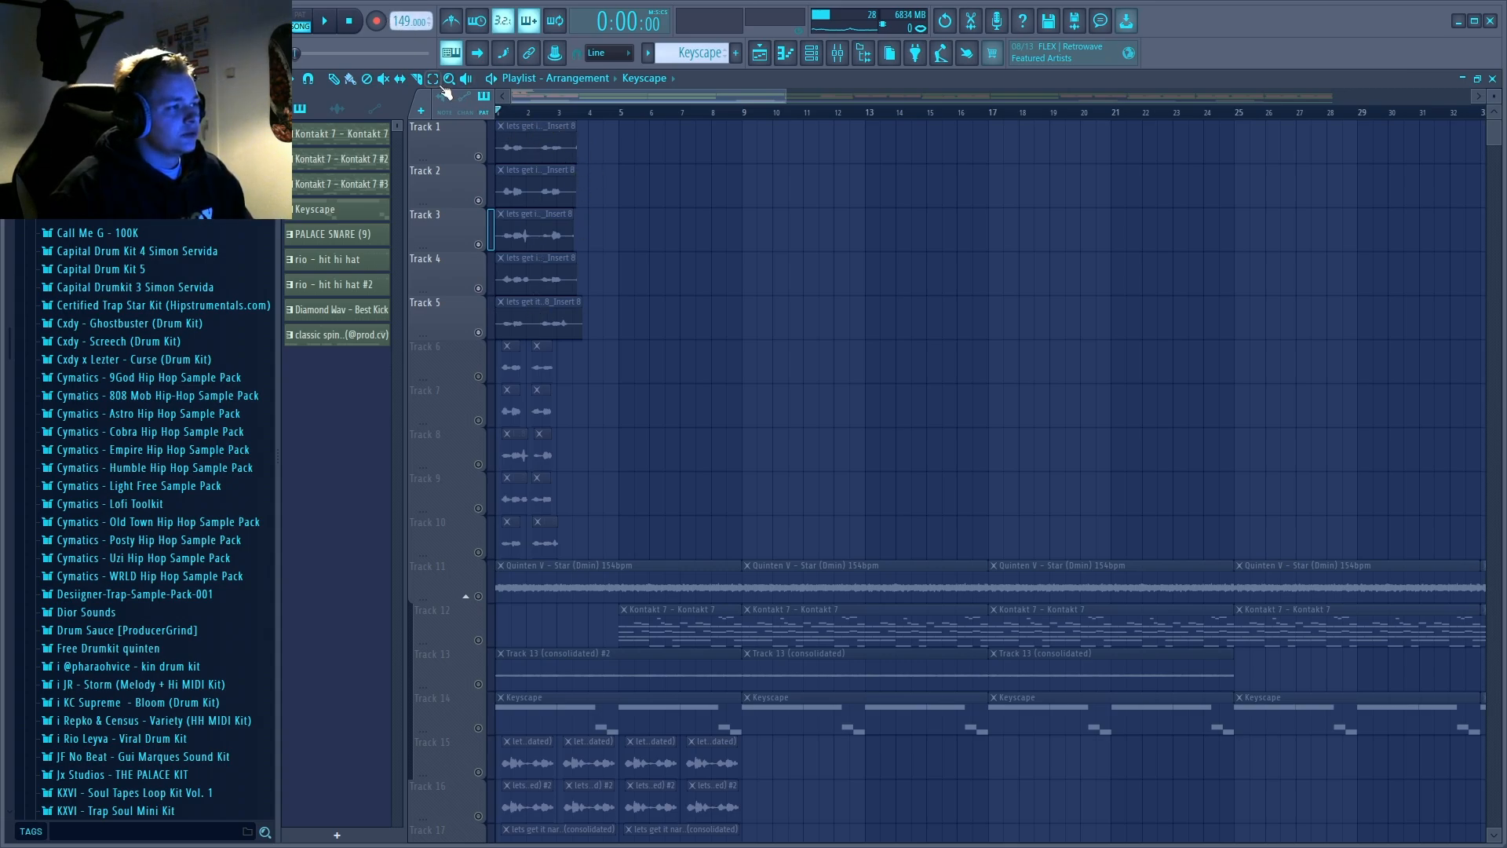
click(383, 79)
drag(548, 164, 549, 319)
click(334, 80)
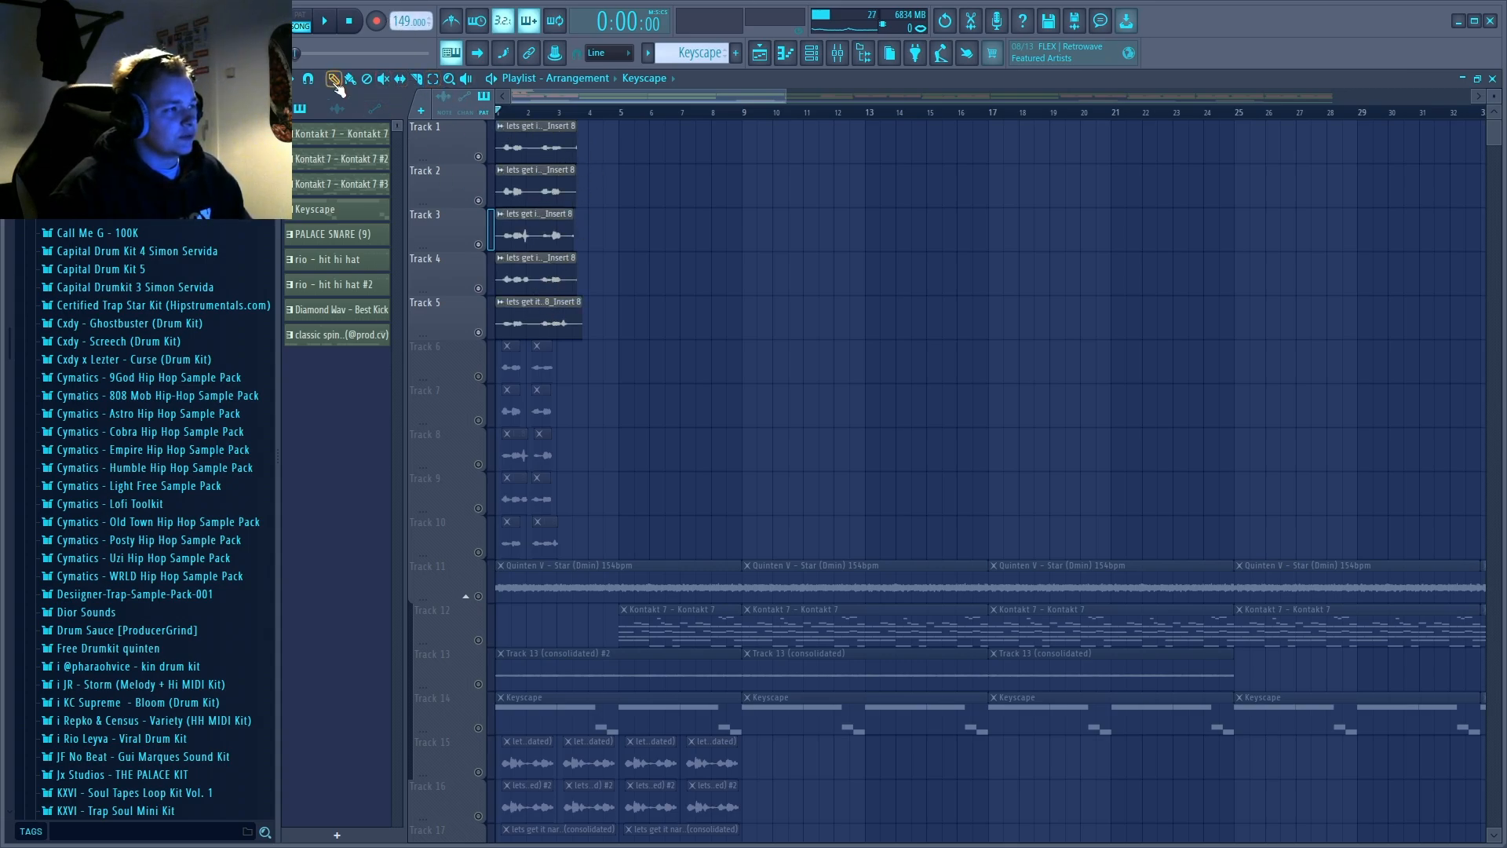
key(space)
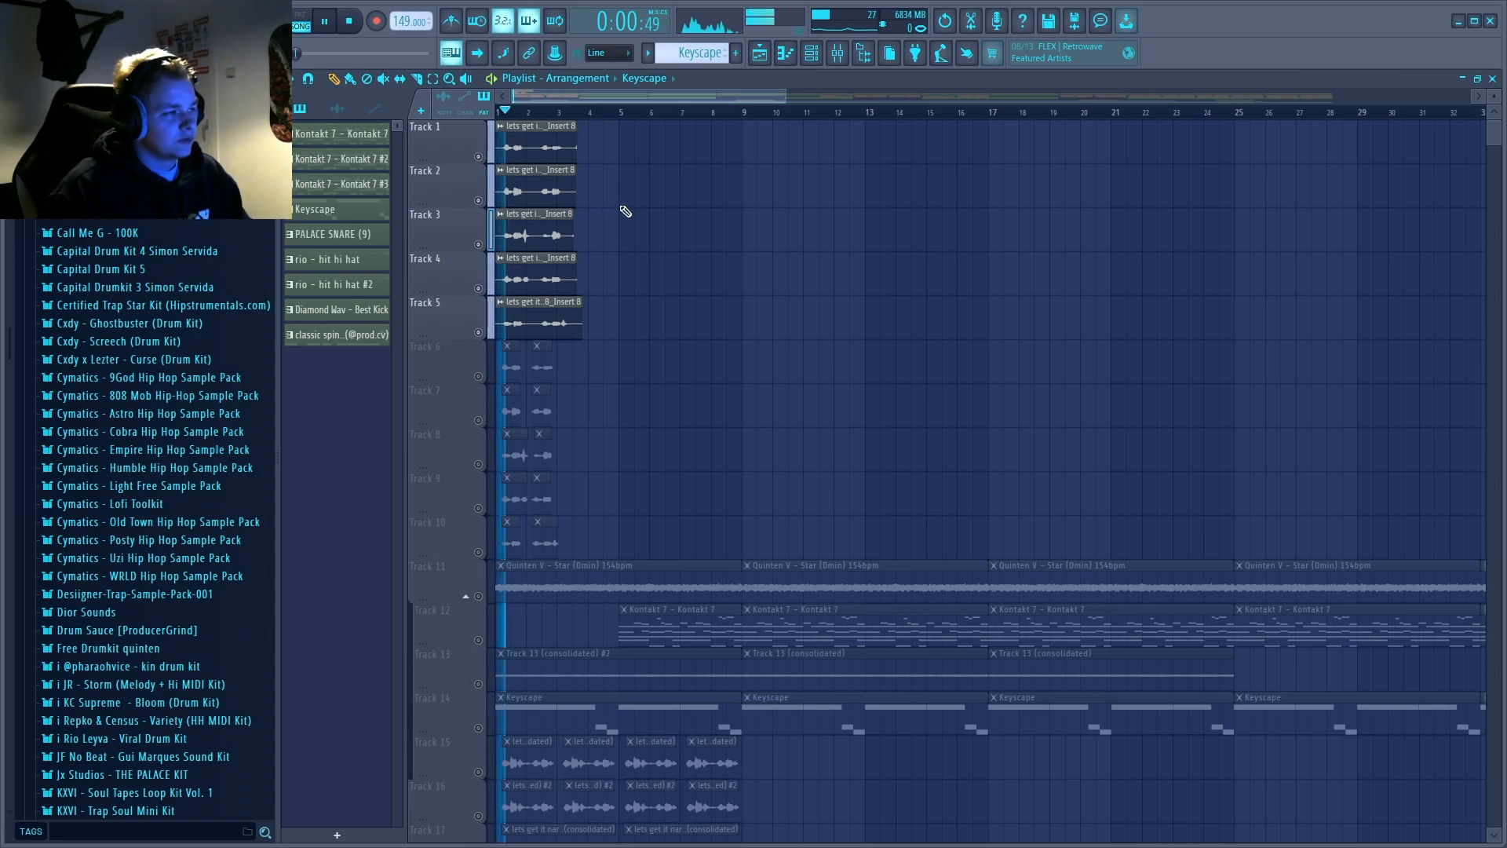
scroll(560, 119, up, 1)
scroll(560, 119, up, 1)
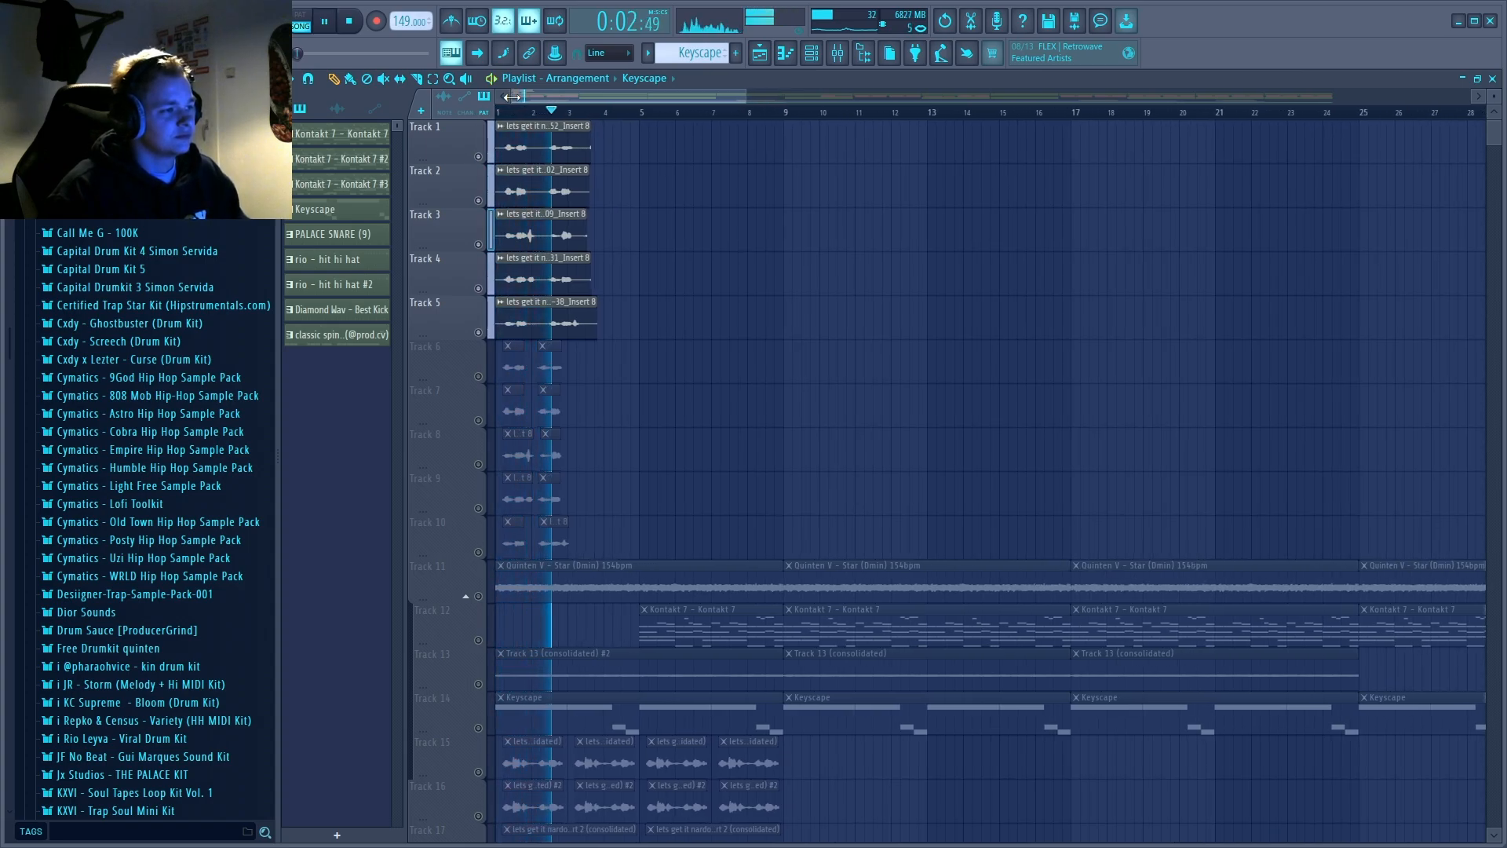
key(space)
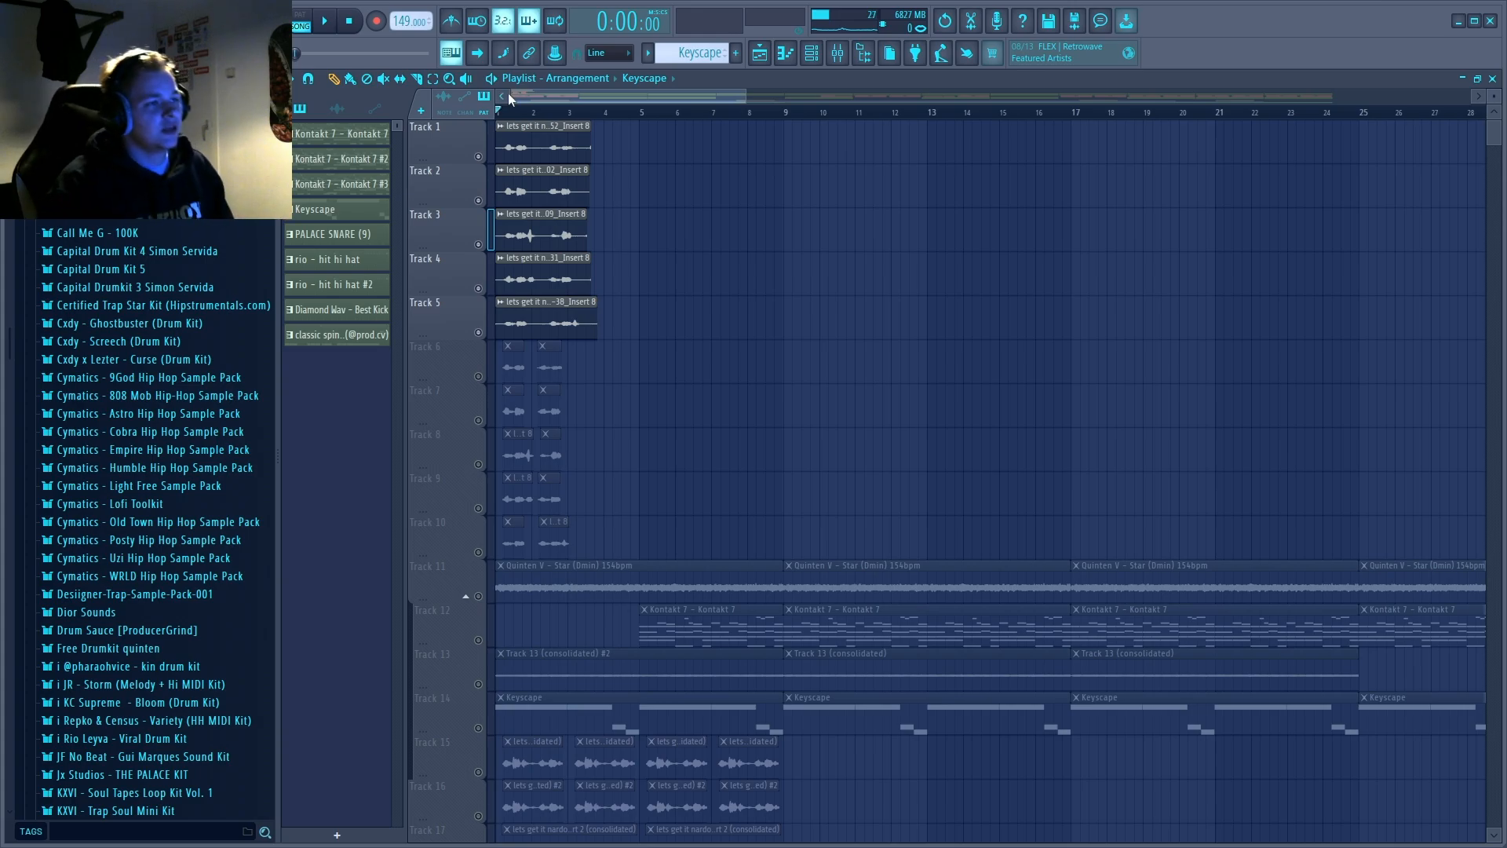
Examine the mixer inserts around the vocal recordings, including the effect chain on Insert 7
click(837, 52)
scroll(1133, 435, left, 12)
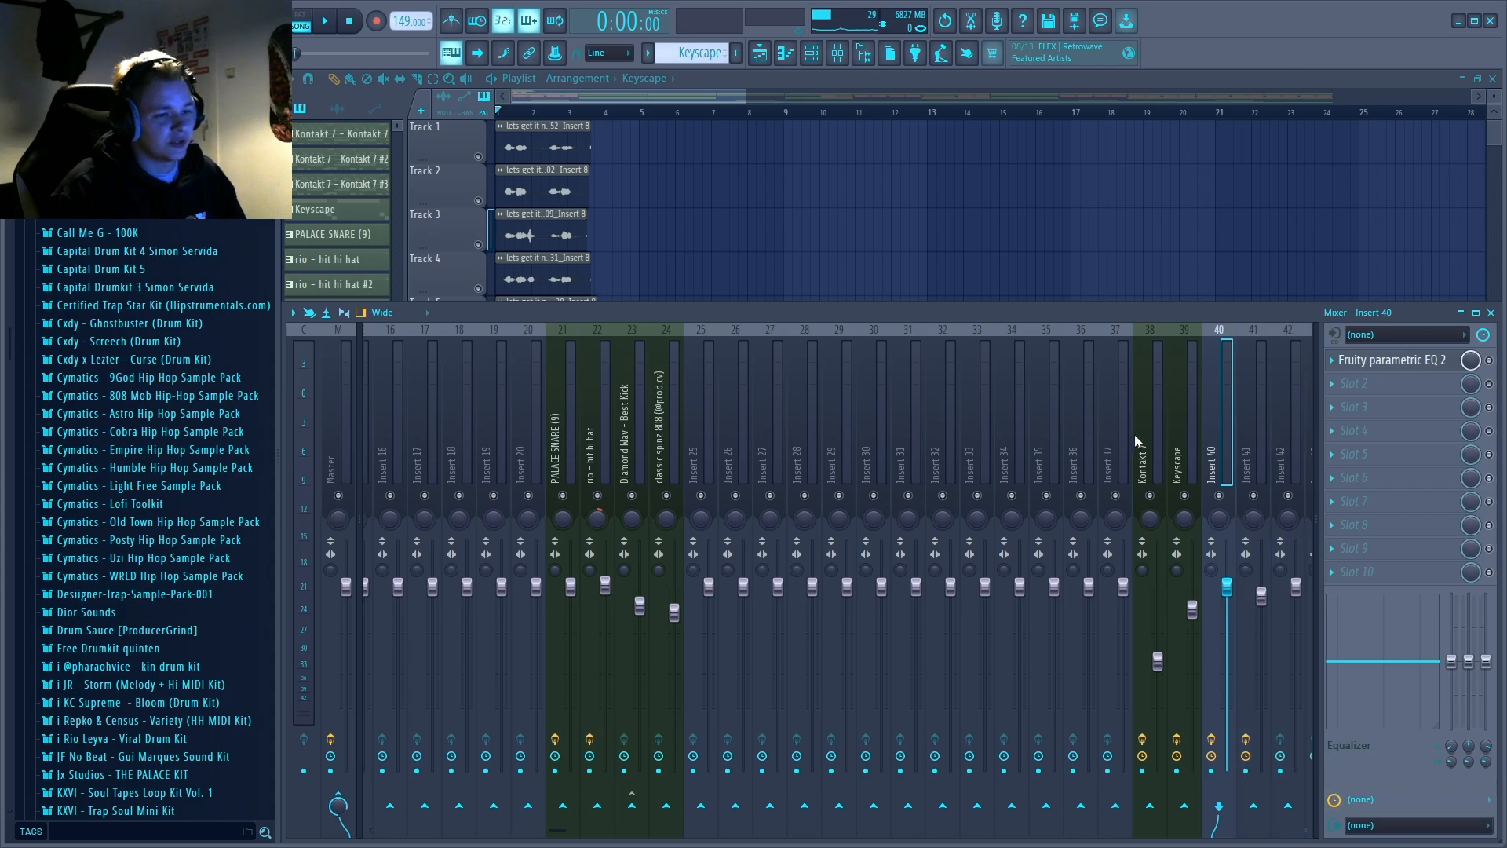
click(663, 430)
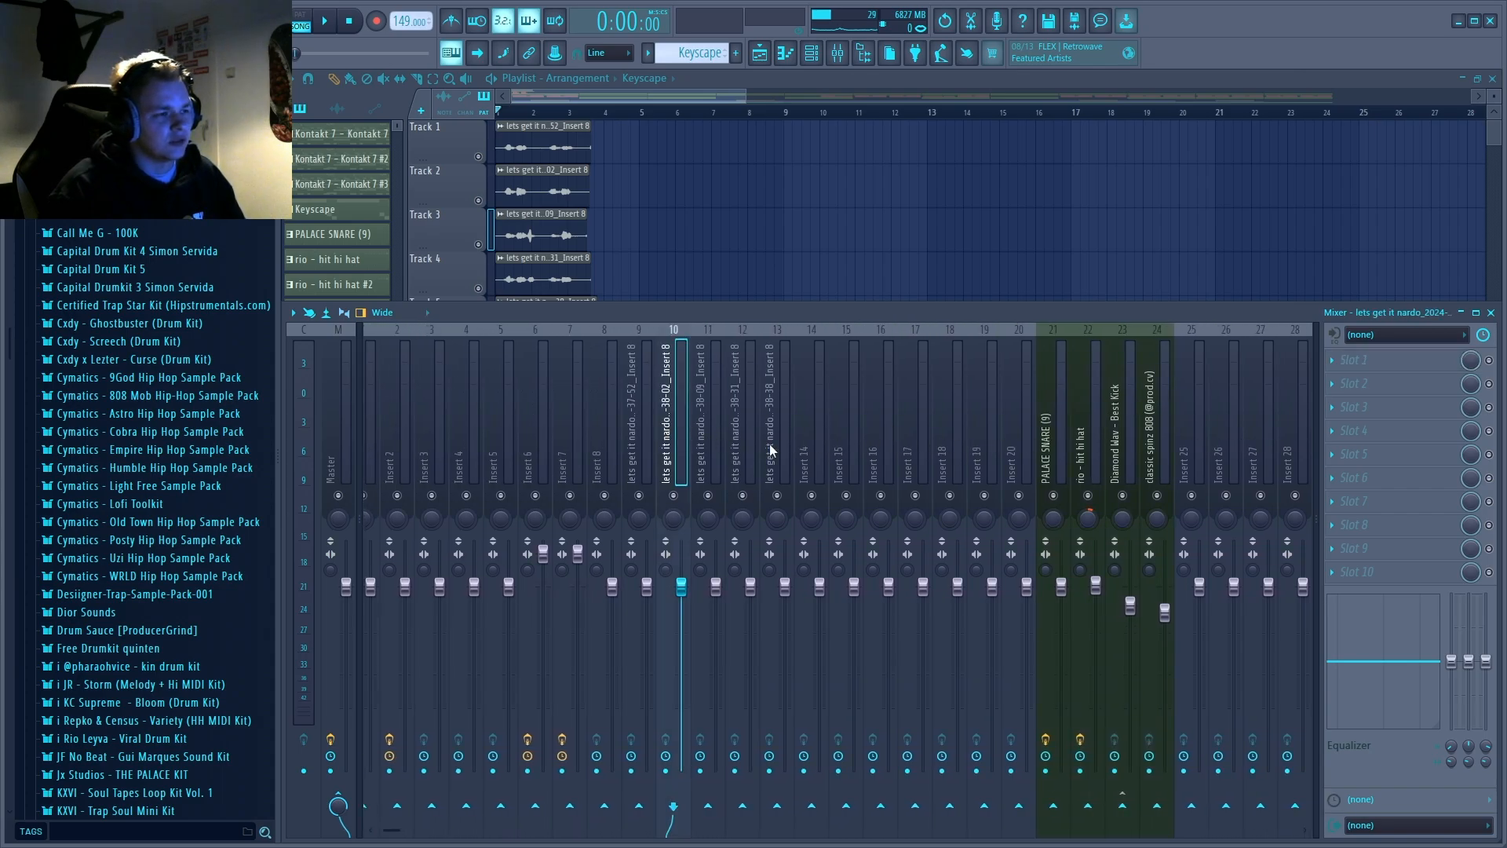
click(568, 429)
click(596, 434)
click(673, 438)
click(567, 443)
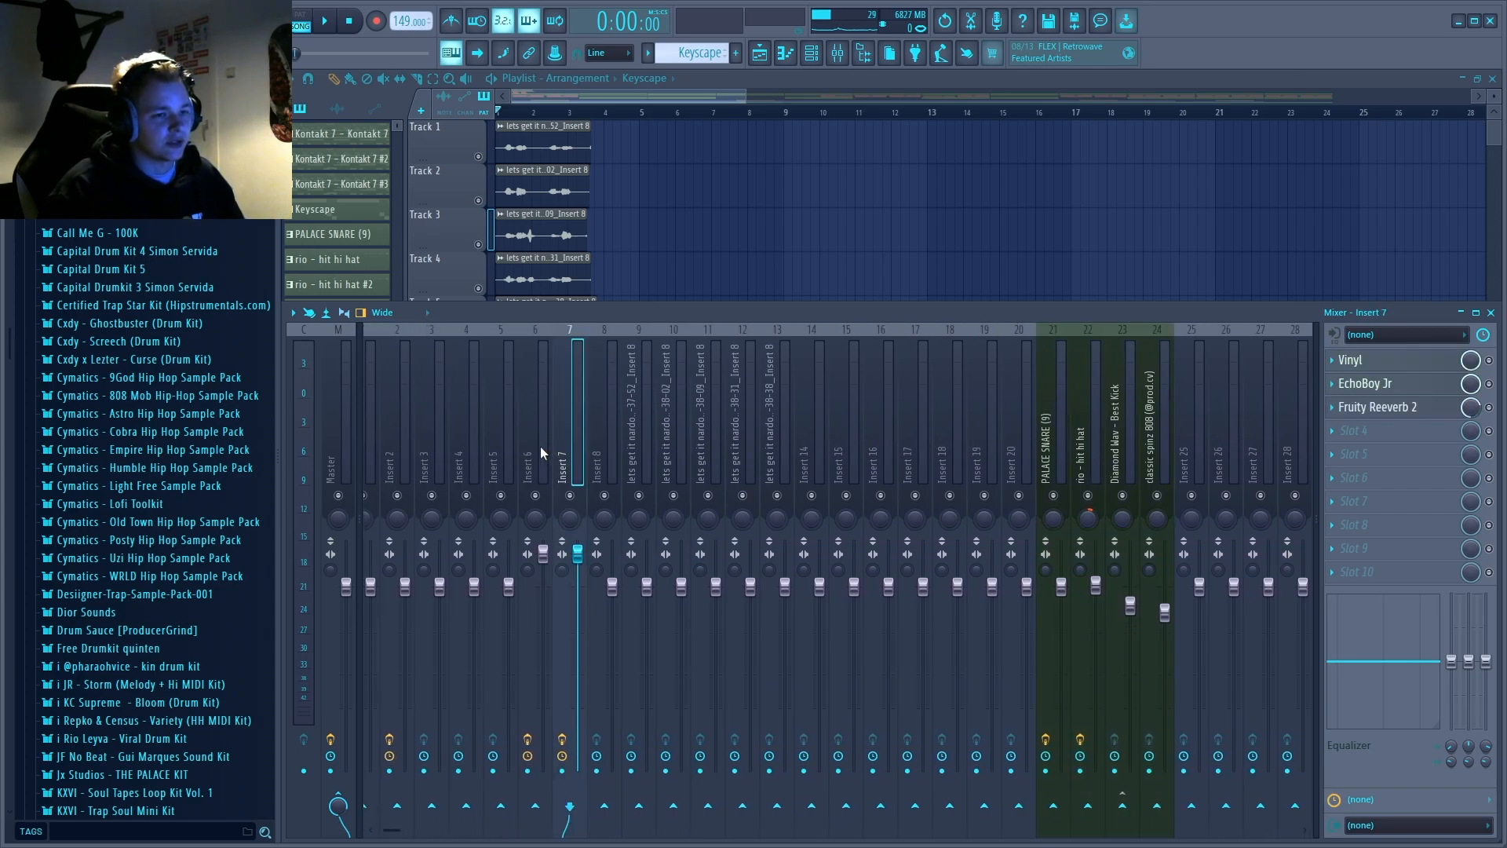
click(506, 448)
click(548, 453)
click(849, 440)
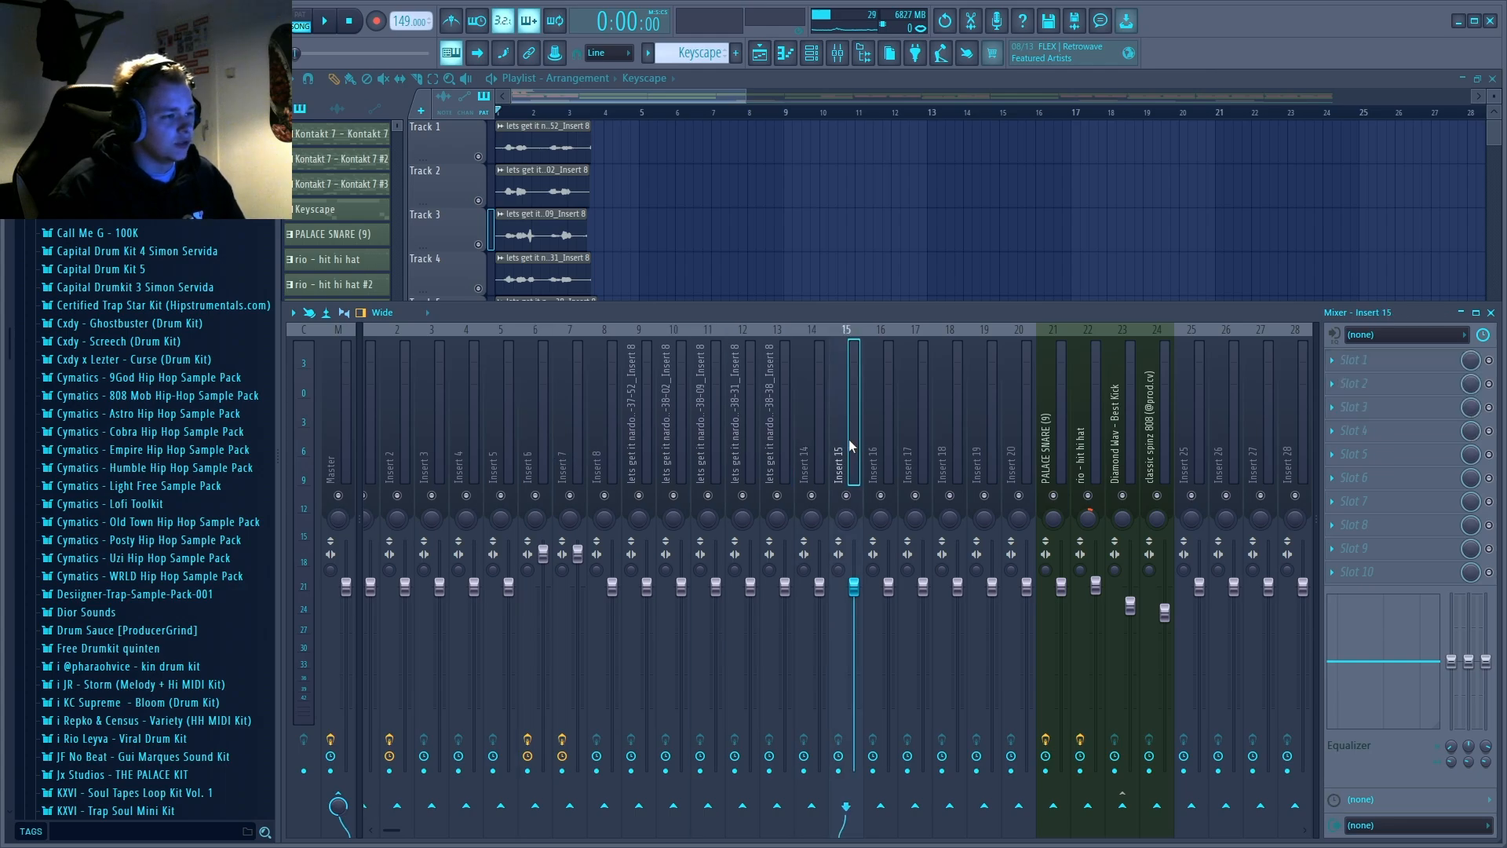
Adjust the Formant of Little AlterBoy on Insert 16, then close the plugin and the mixer
click(881, 436)
click(1374, 360)
click(1122, 196)
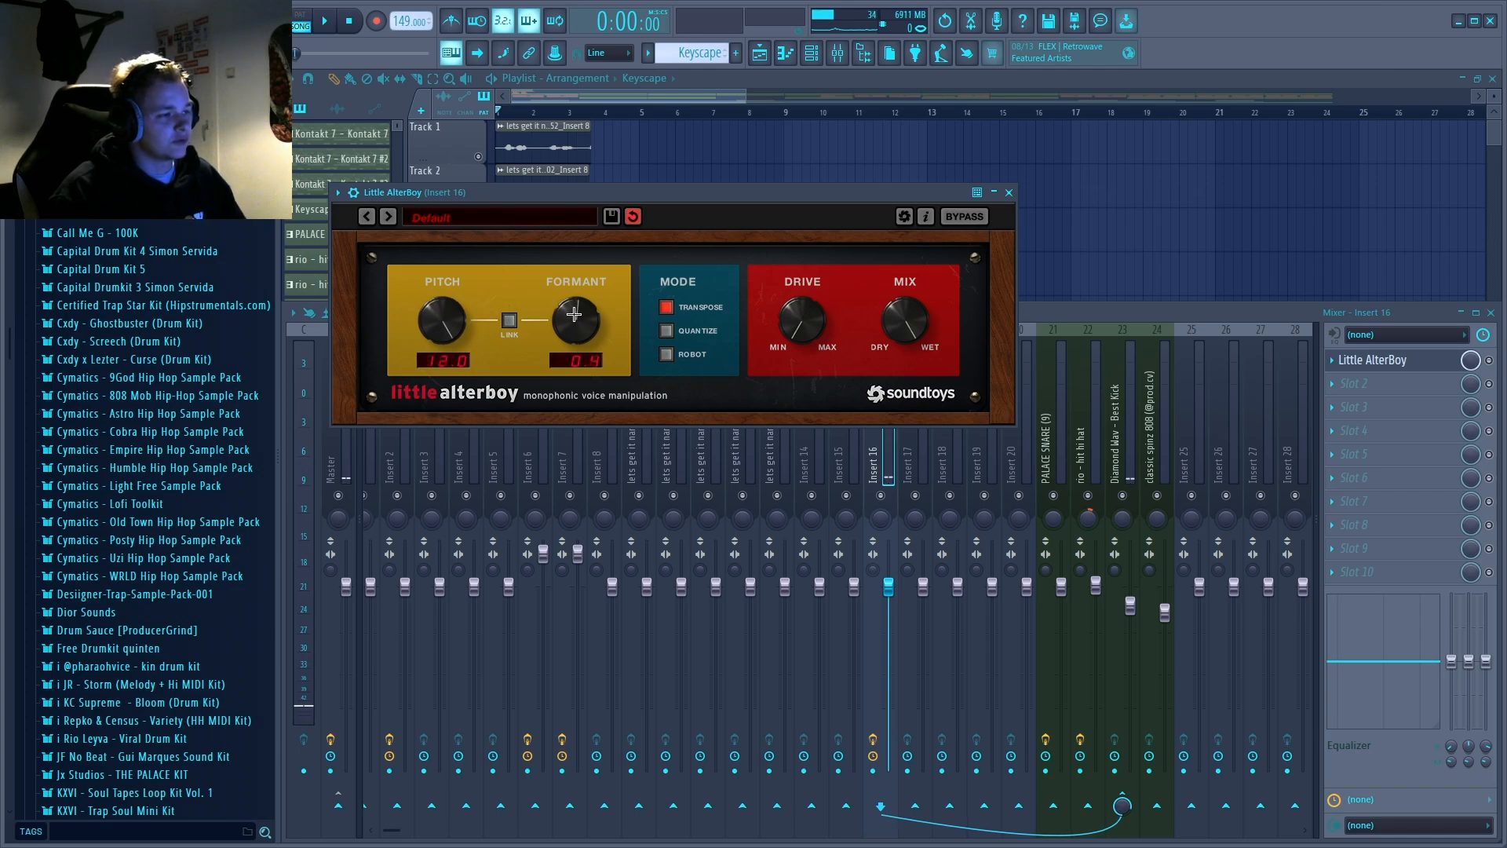
mouse_move(574, 314)
mouse_down()
mouse_move(557, 291)
mouse_move(581, 296)
mouse_up()
click(1009, 193)
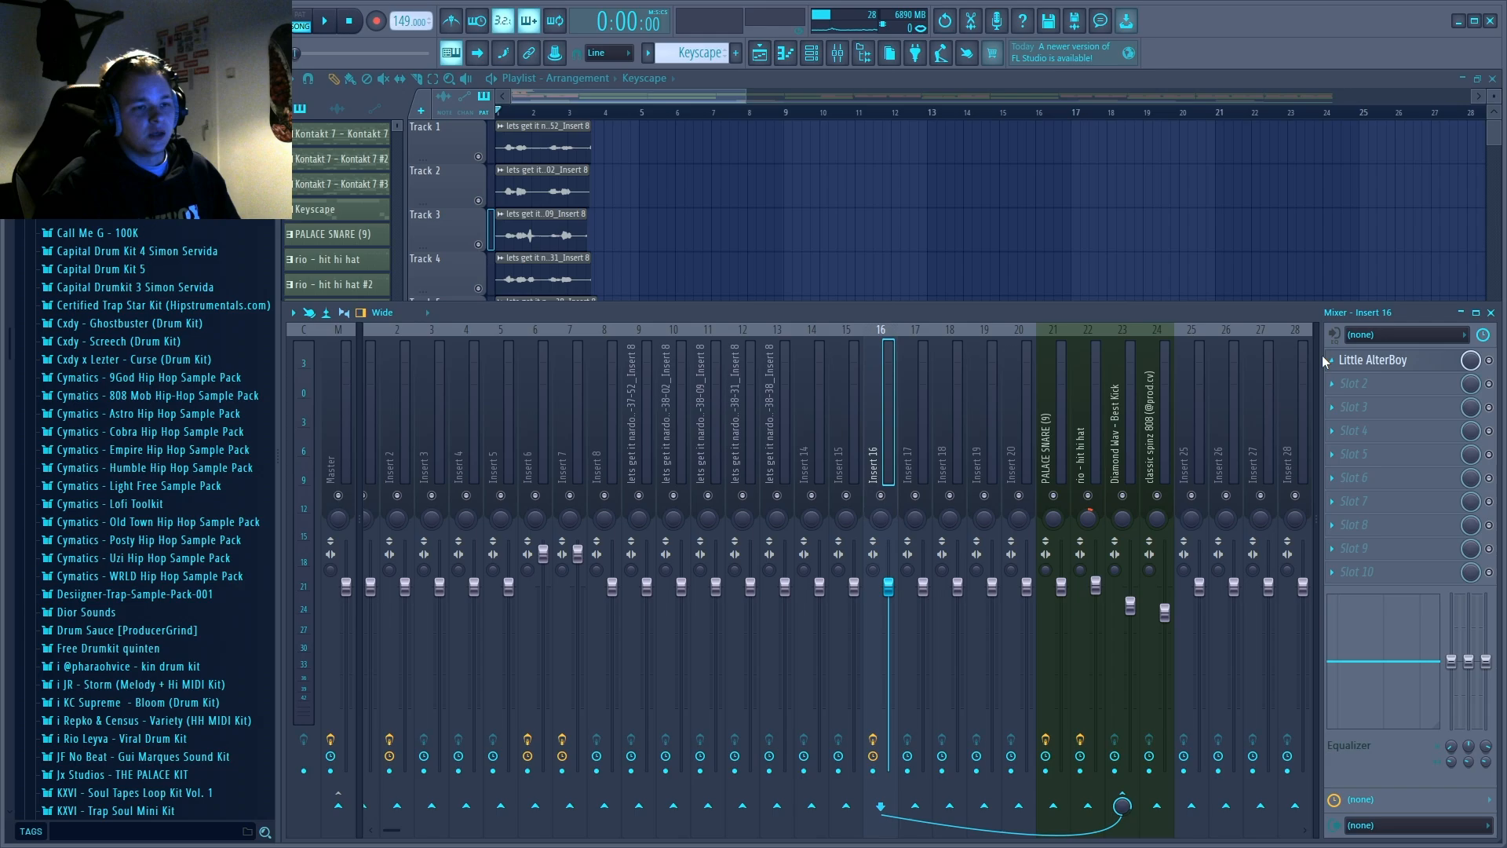
click(1333, 361)
click(1354, 396)
key(F9)
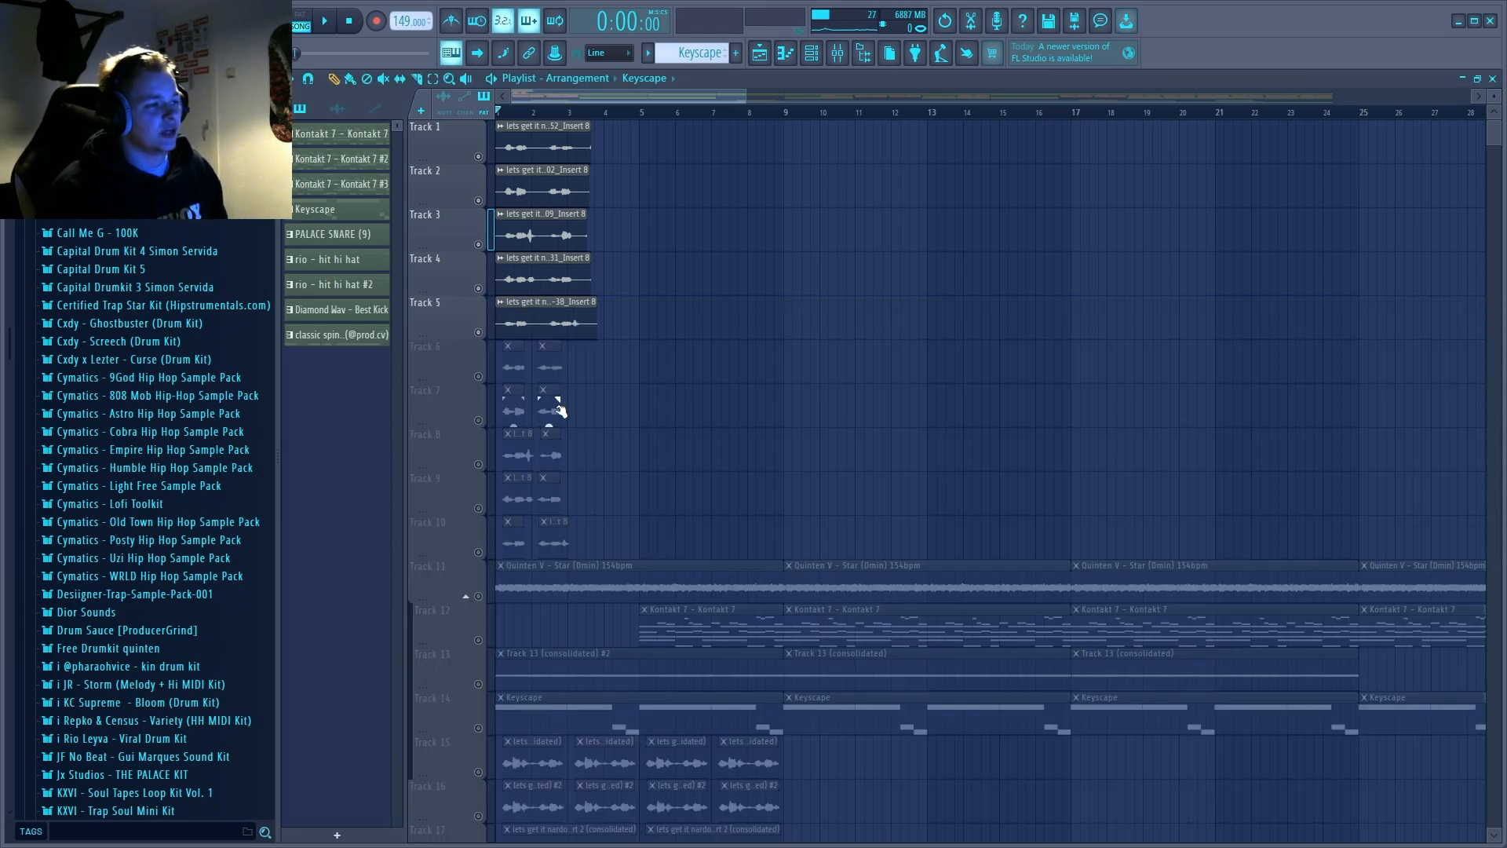
Unmute the vocal Tracks 17 and 18 in the playlist
scroll(554, 410, down, 6)
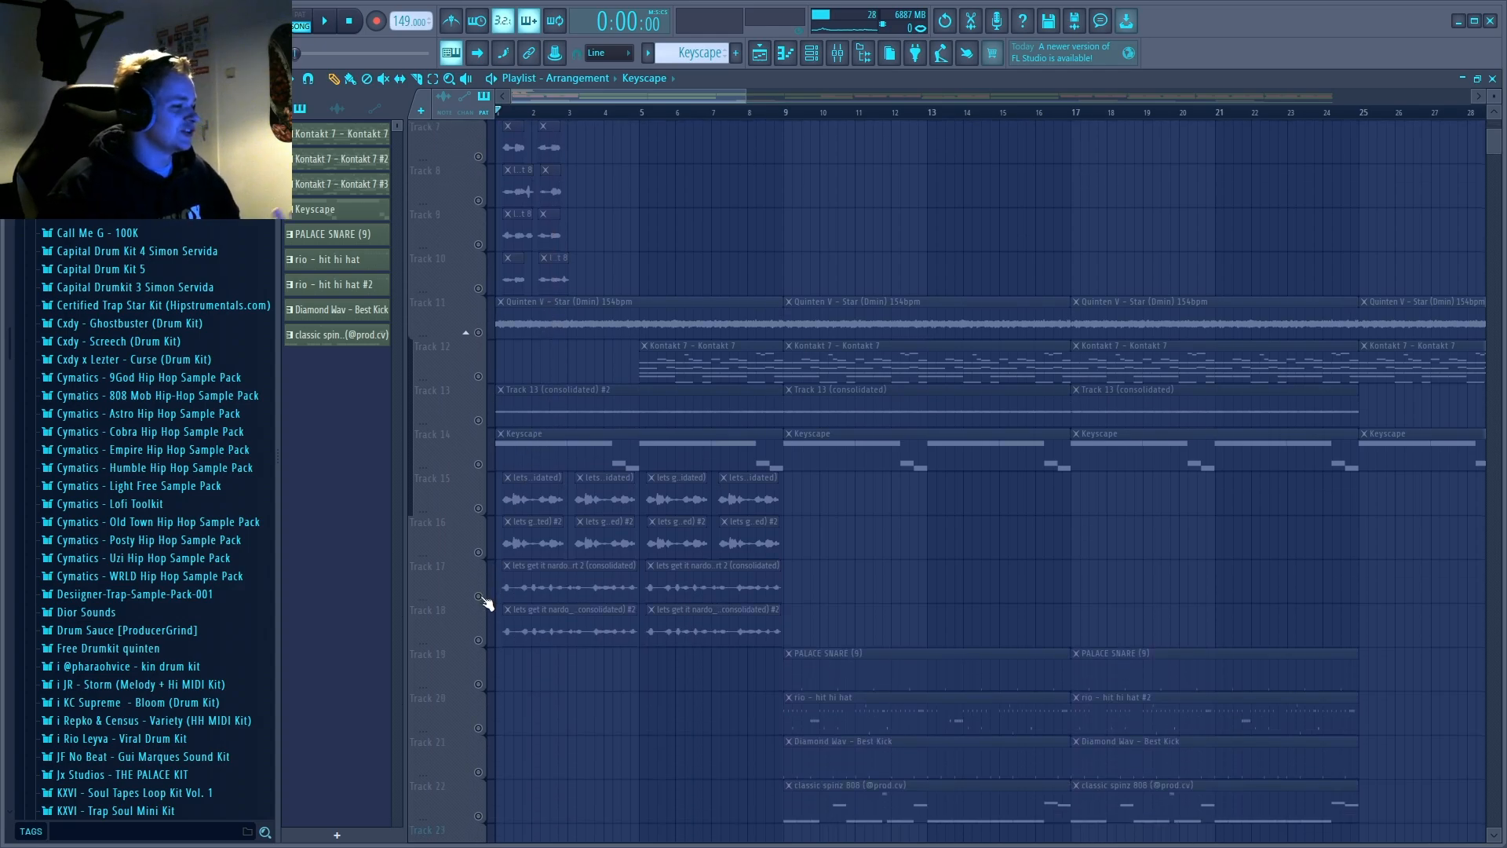
click(485, 601)
shift+click(481, 642)
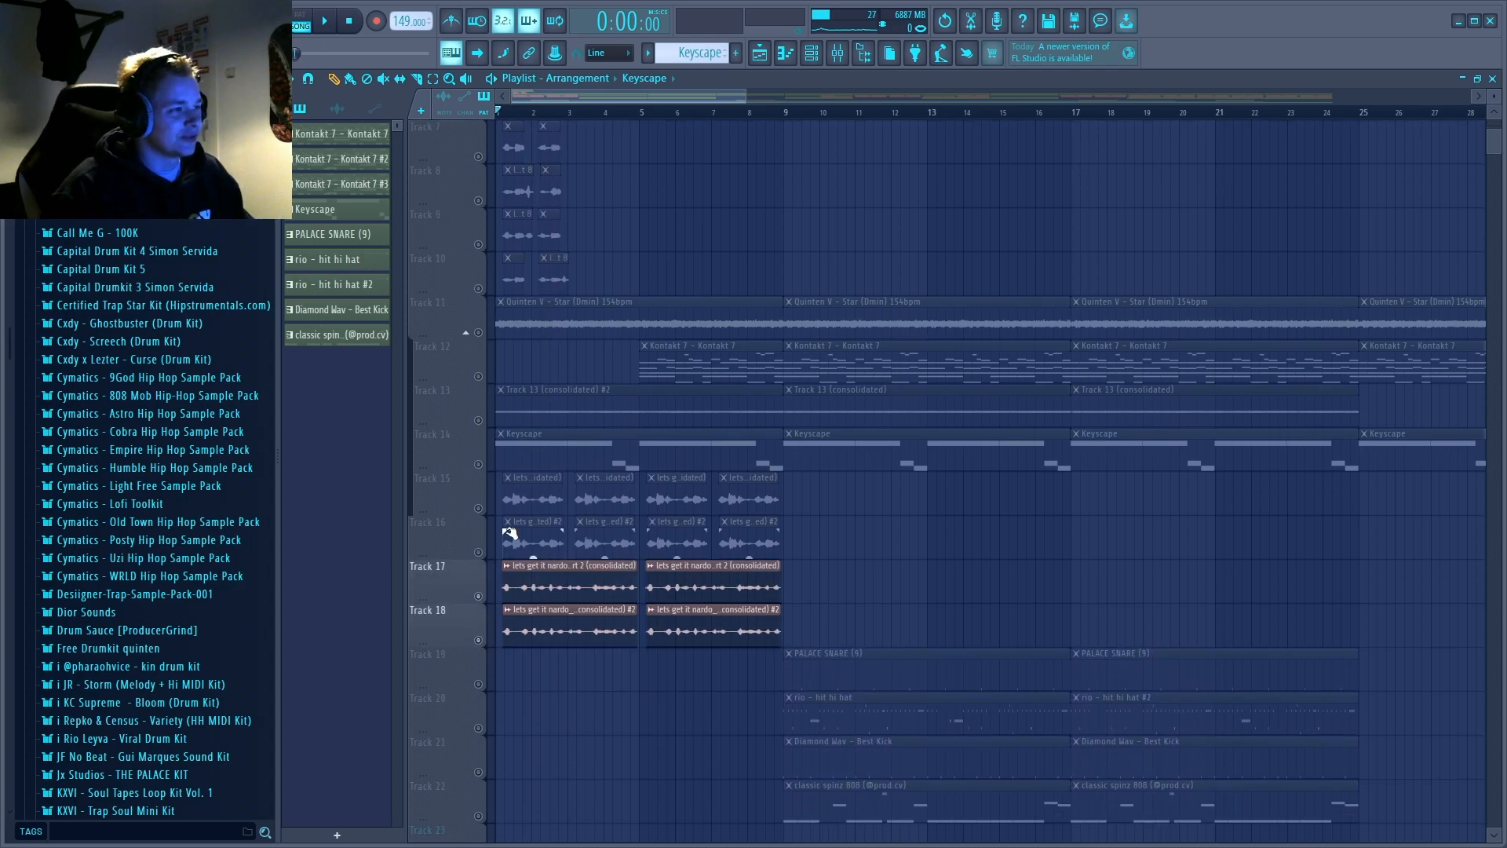
Mute the five original vocal clips on Tracks 1 to 5 again
click(522, 112)
scroll(550, 247, up, 6)
mouse_move(522, 112)
mouse_down()
mouse_move(497, 112)
mouse_move(552, 306)
mouse_up()
click(384, 79)
key(p)
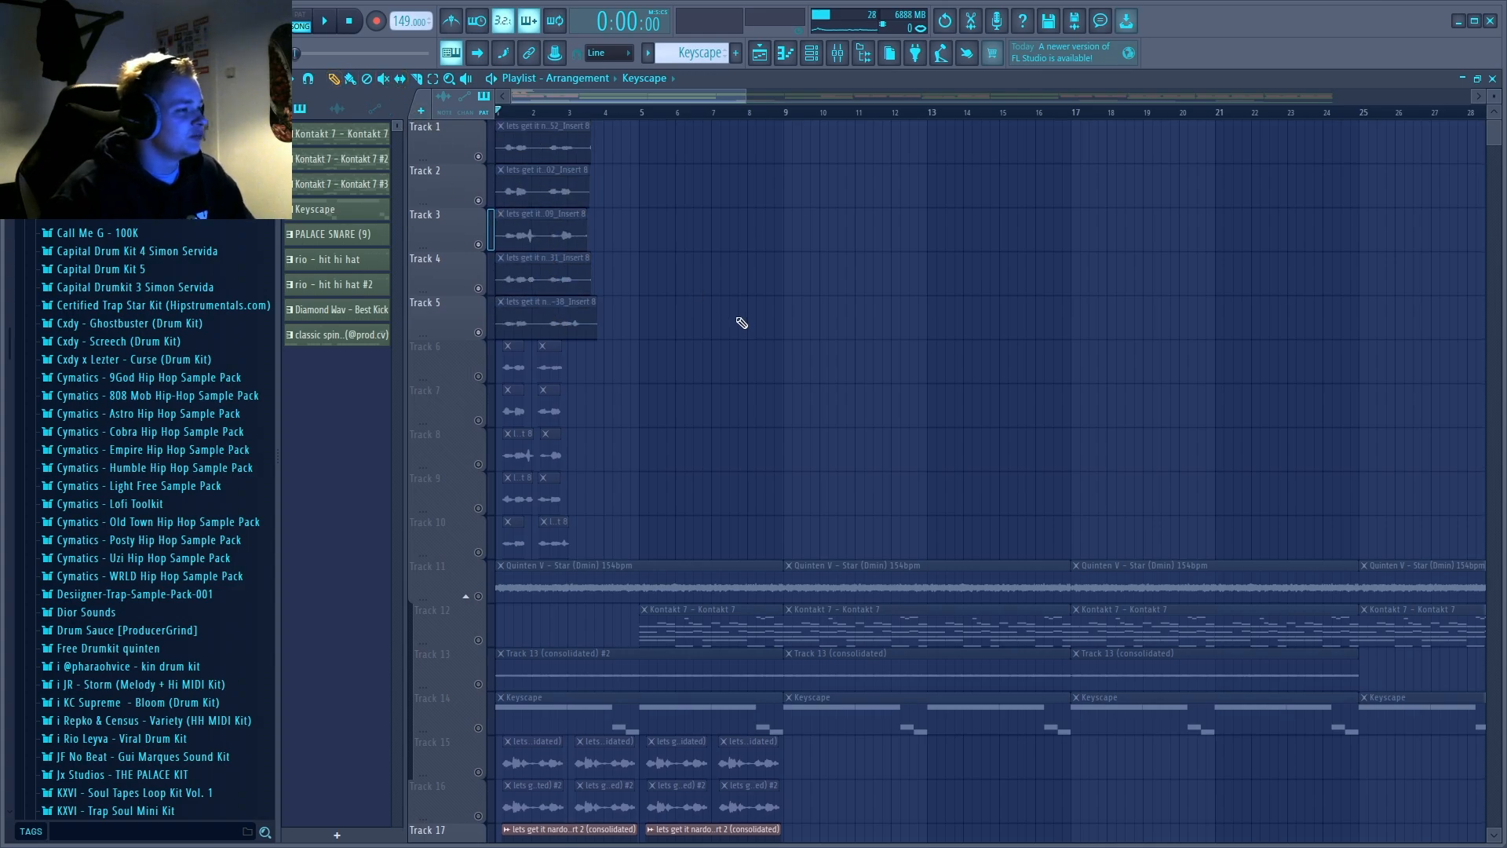
Unmute Tracks 15 and 16 alongside the other two vocal tracks
scroll(742, 323, down, 6)
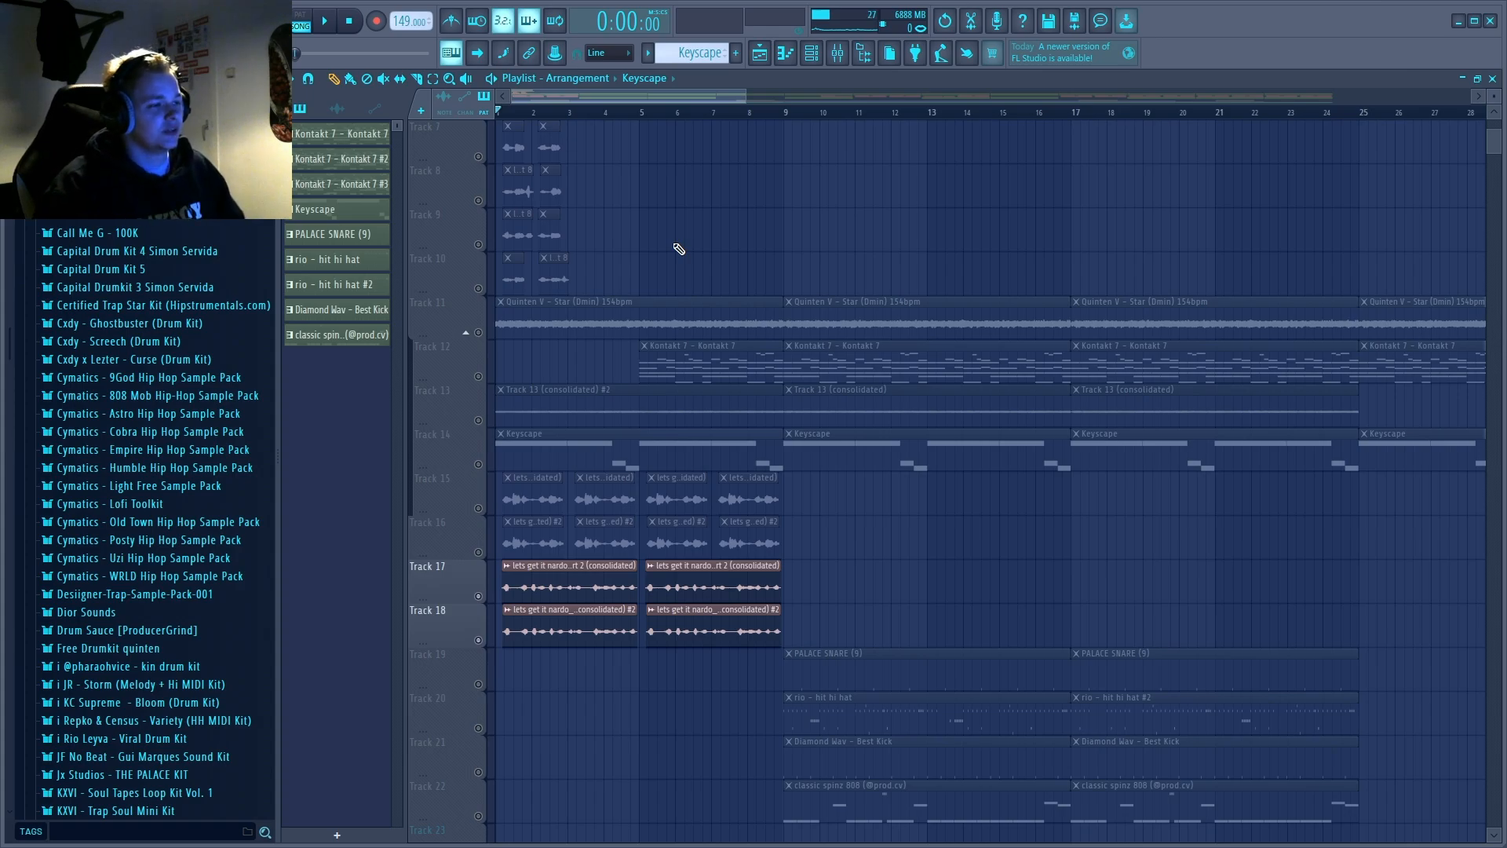
scroll(699, 287, down, 2)
drag(487, 475, 493, 424)
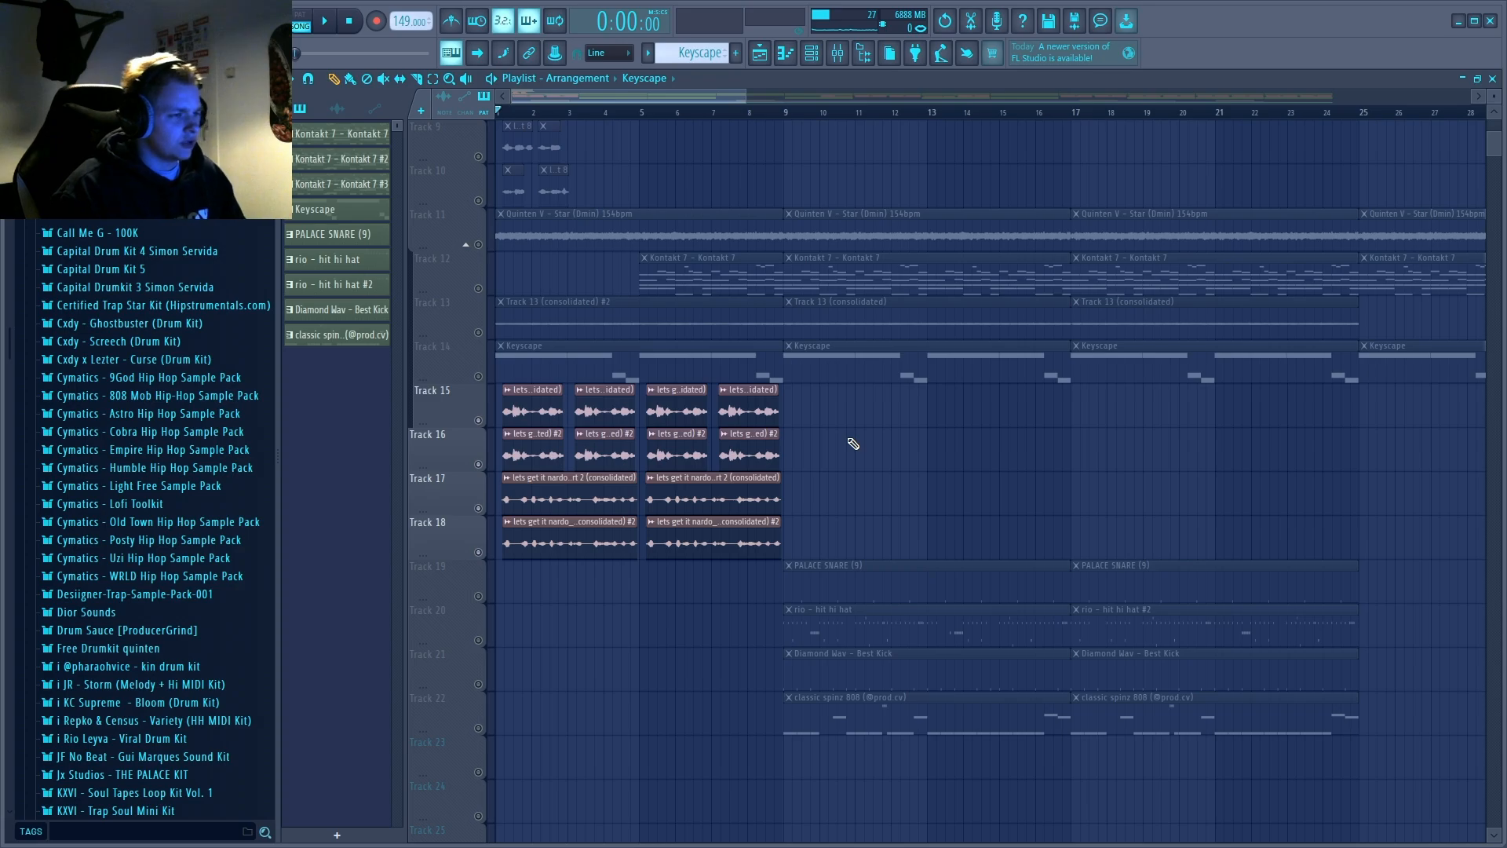
Solo the PALACE SNARE pattern on Track 19 and play it from bar 9
scroll(738, 118, down, 2)
drag(743, 105, 649, 103)
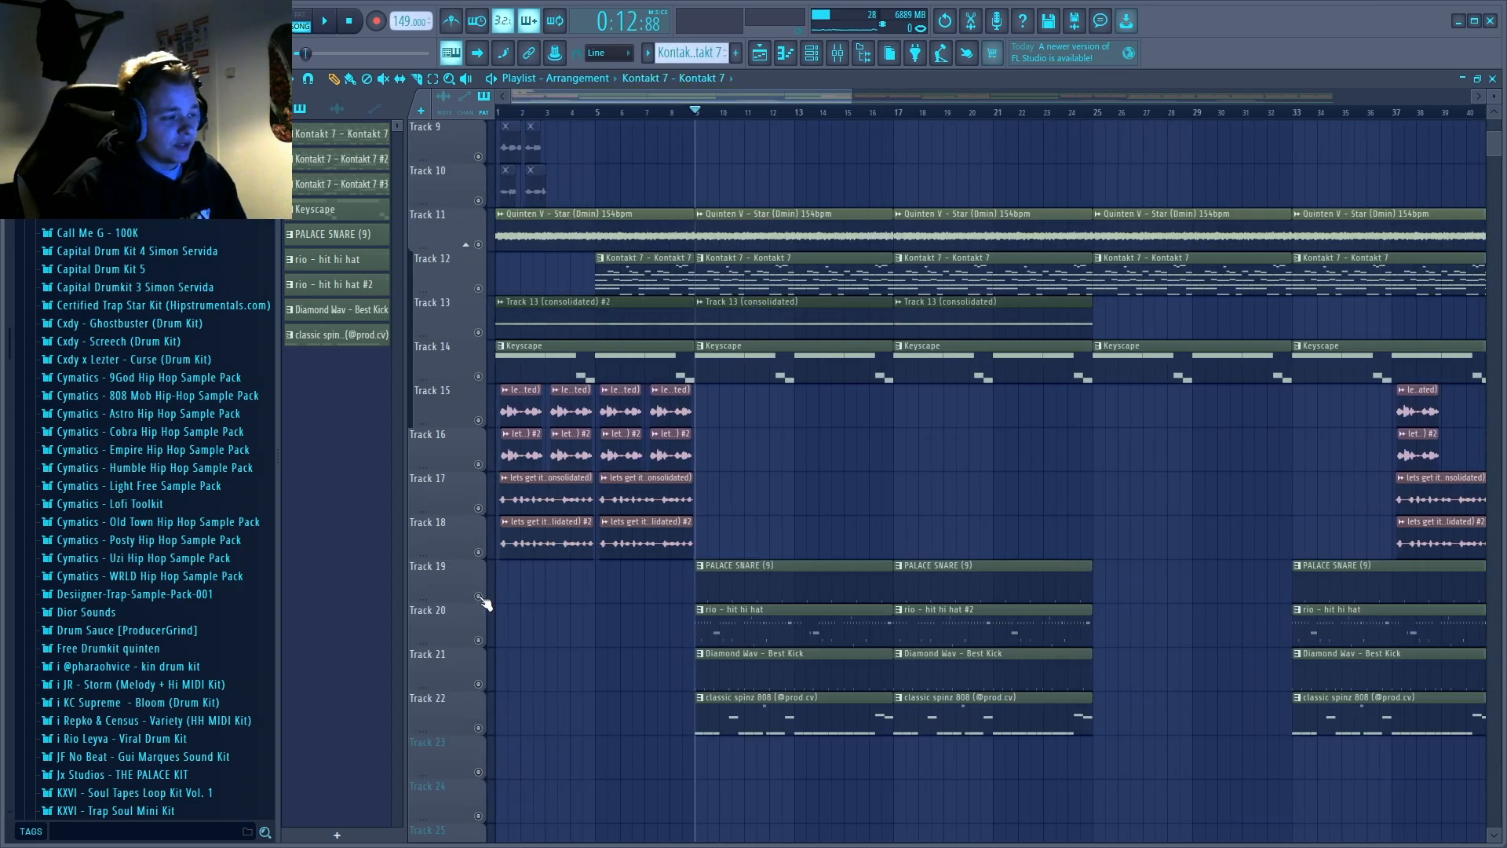
right_click(480, 597)
scroll(484, 601, down, 2)
scroll(659, 115, up, 4)
scroll(701, 116, down, 1)
key(space)
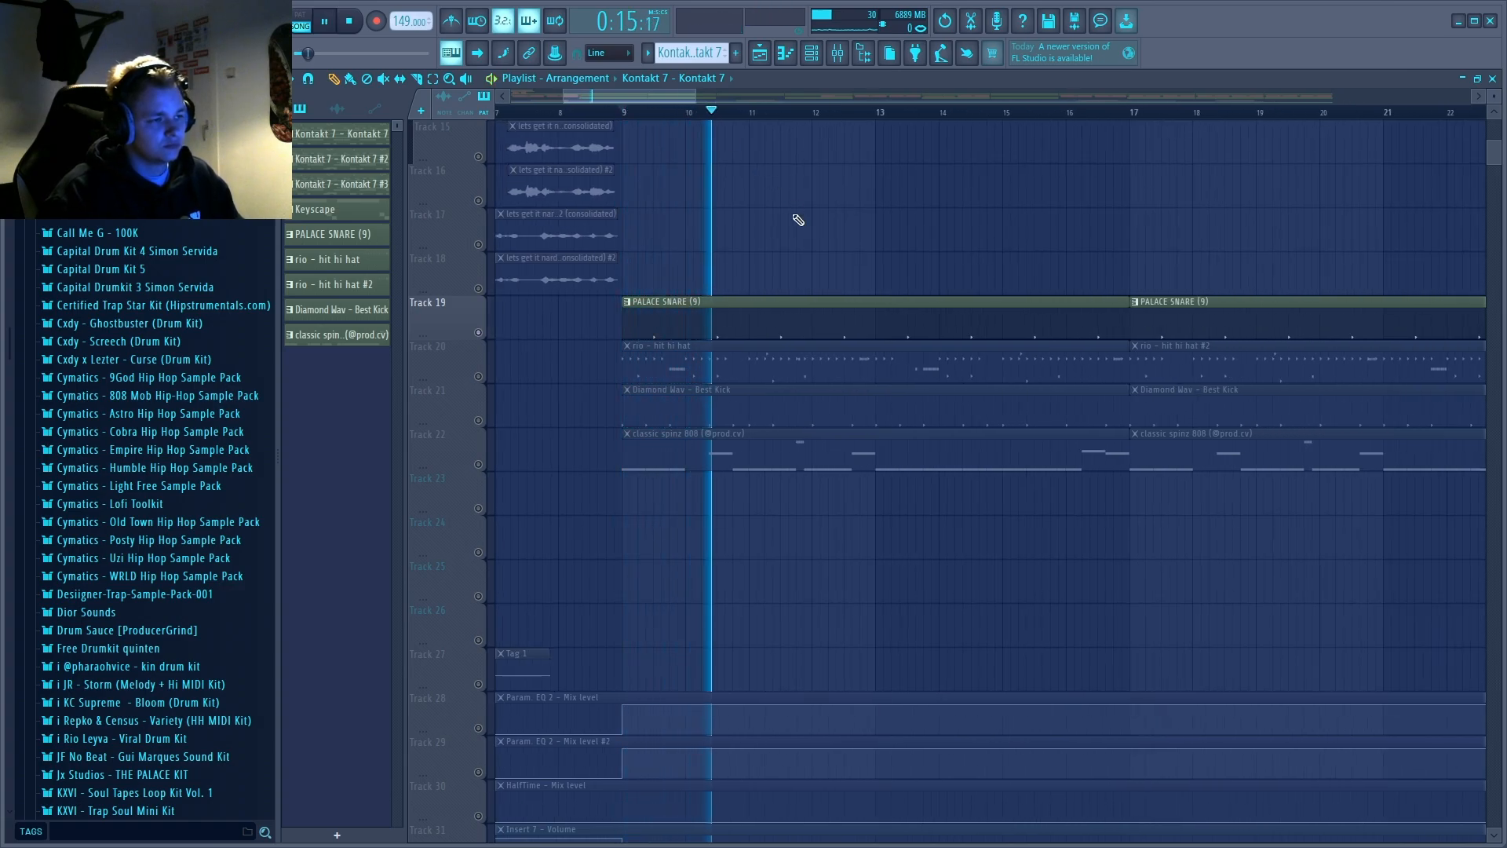
key(space)
Unmute the hi-hat on Track 20 and examine its rio - hit hi hat pattern in the piano roll
click(480, 377)
double_click(672, 376)
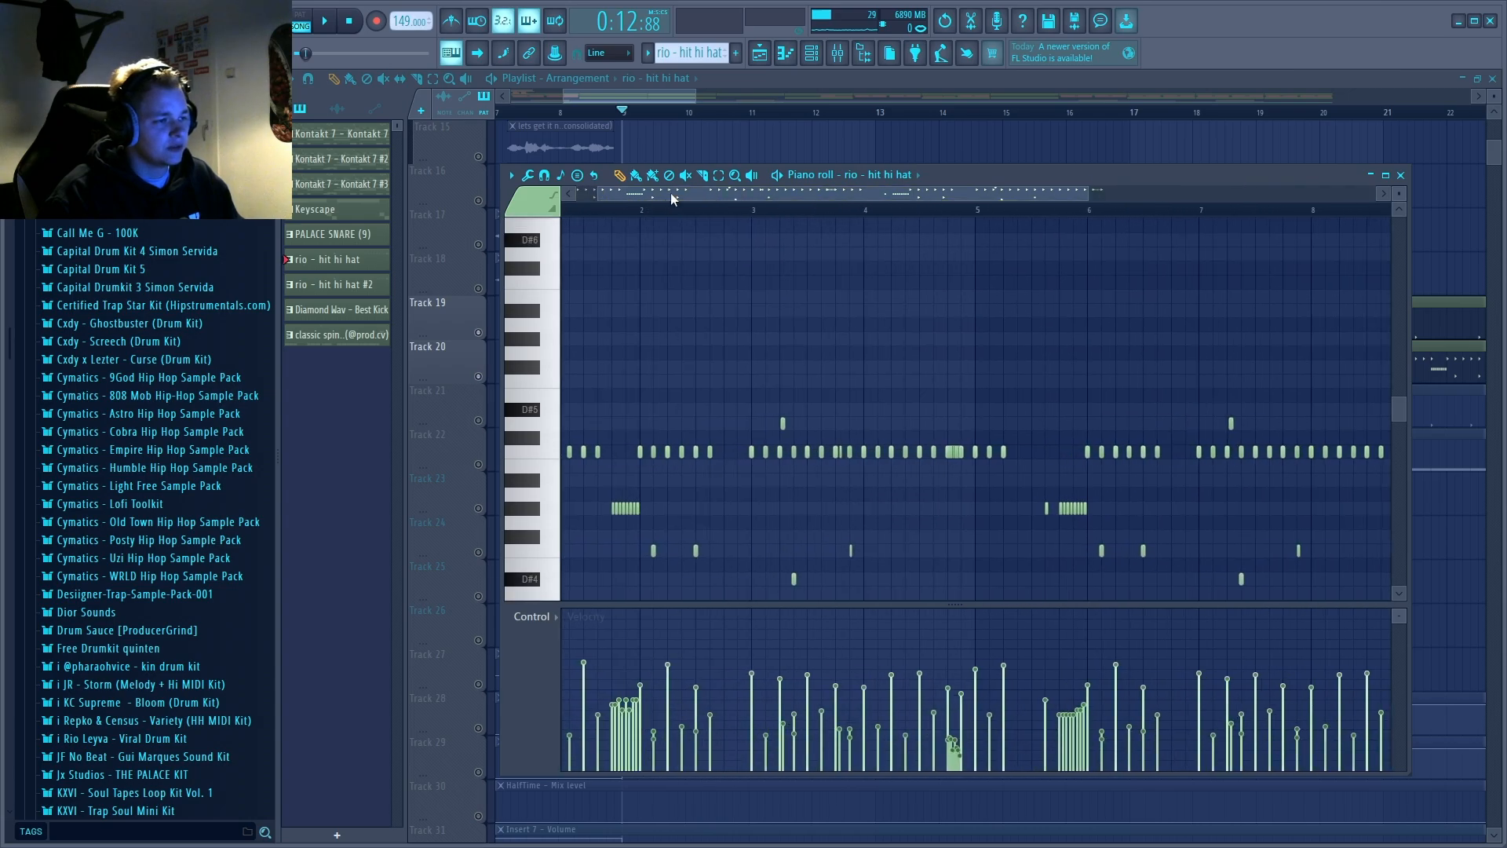
scroll(665, 210, up, 2)
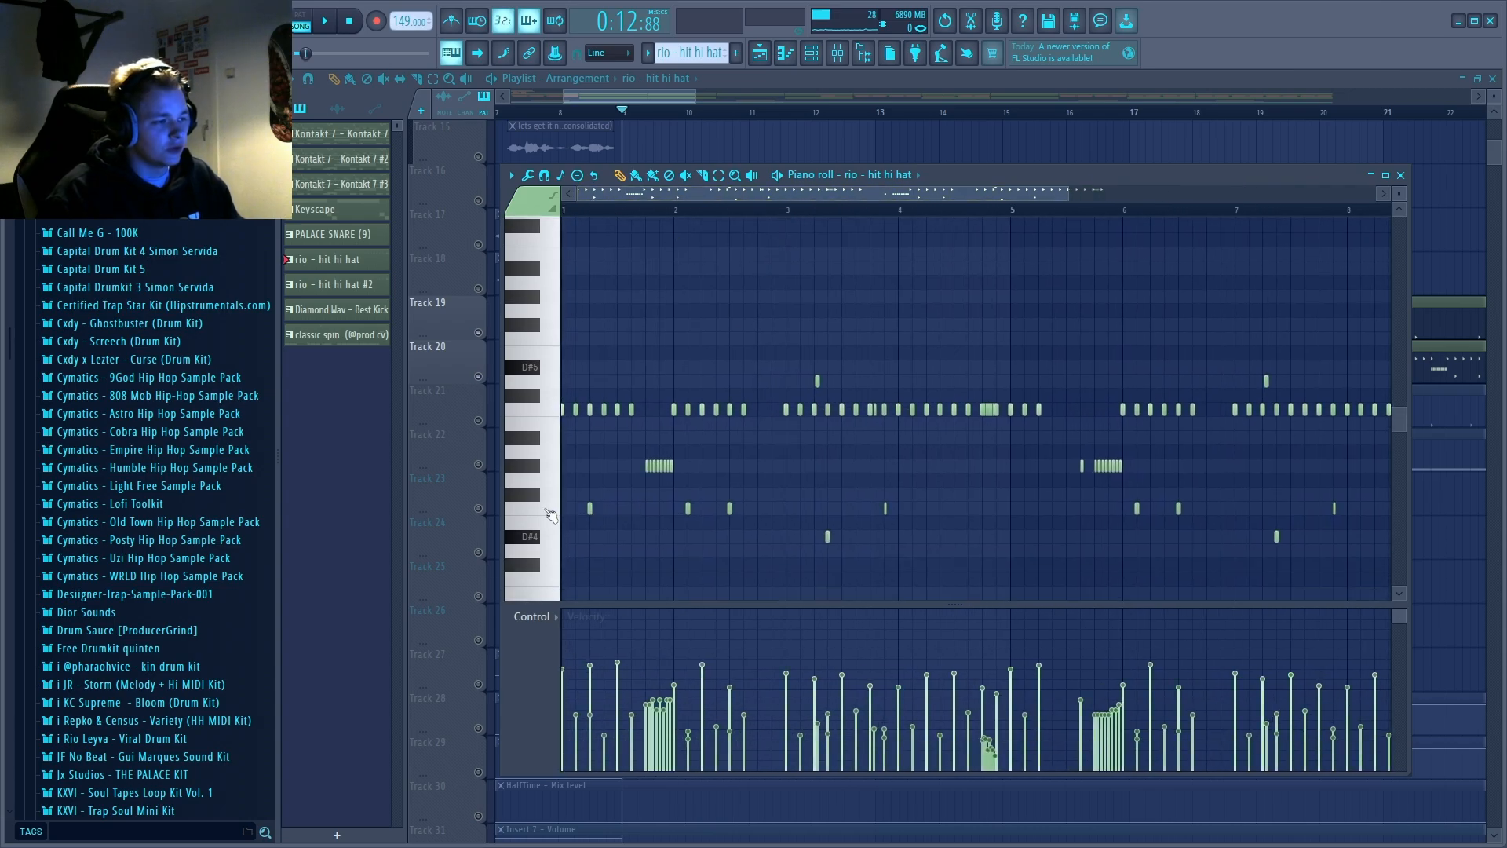
click(1402, 175)
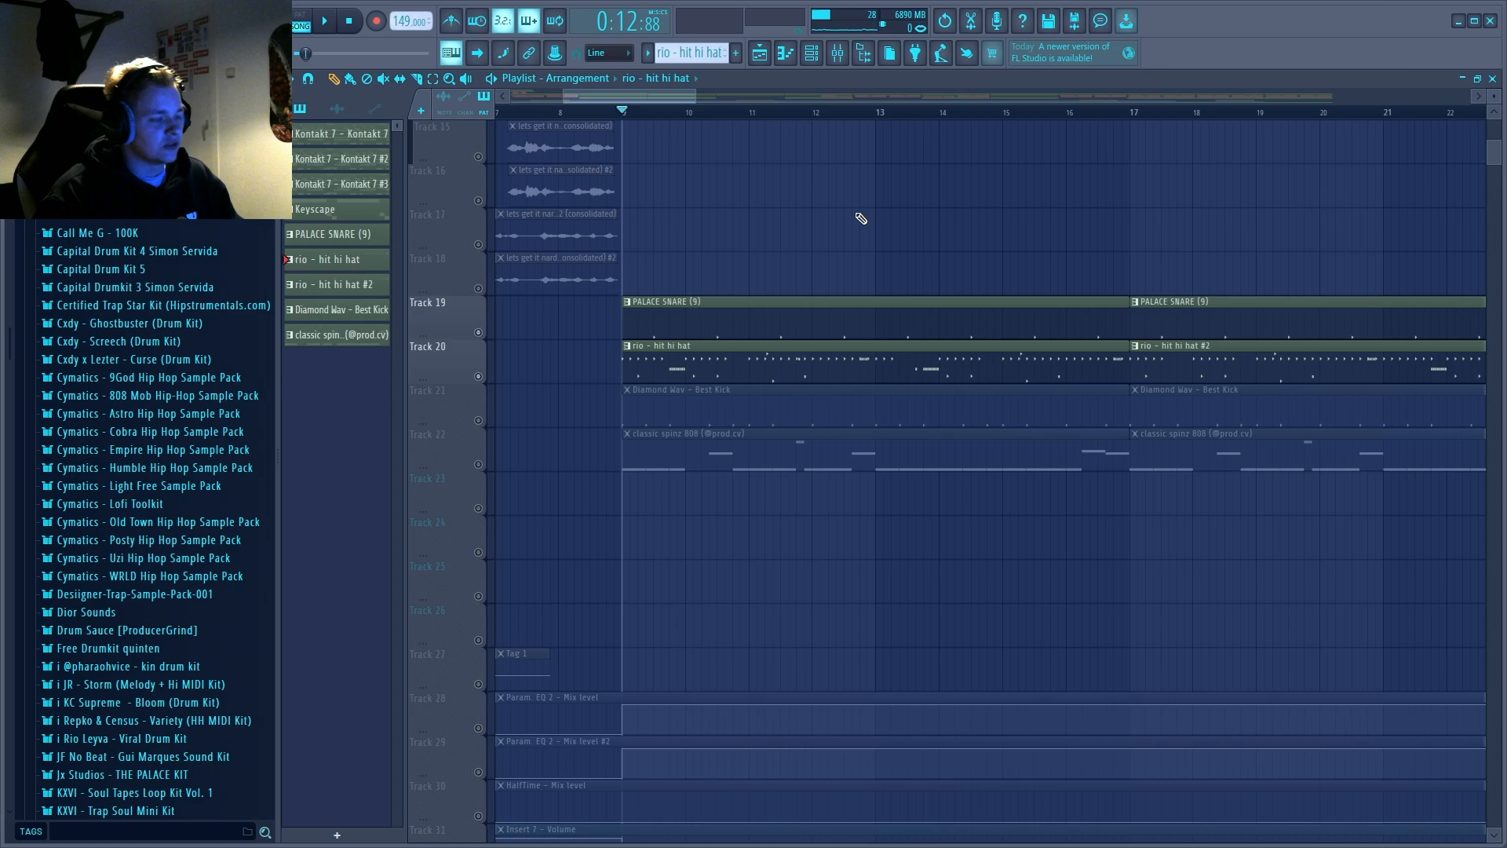
Audition the snare with the hi-hat from bar 9, and play them again with the Diamond Wav - Best Kick track unmuted
key(space)
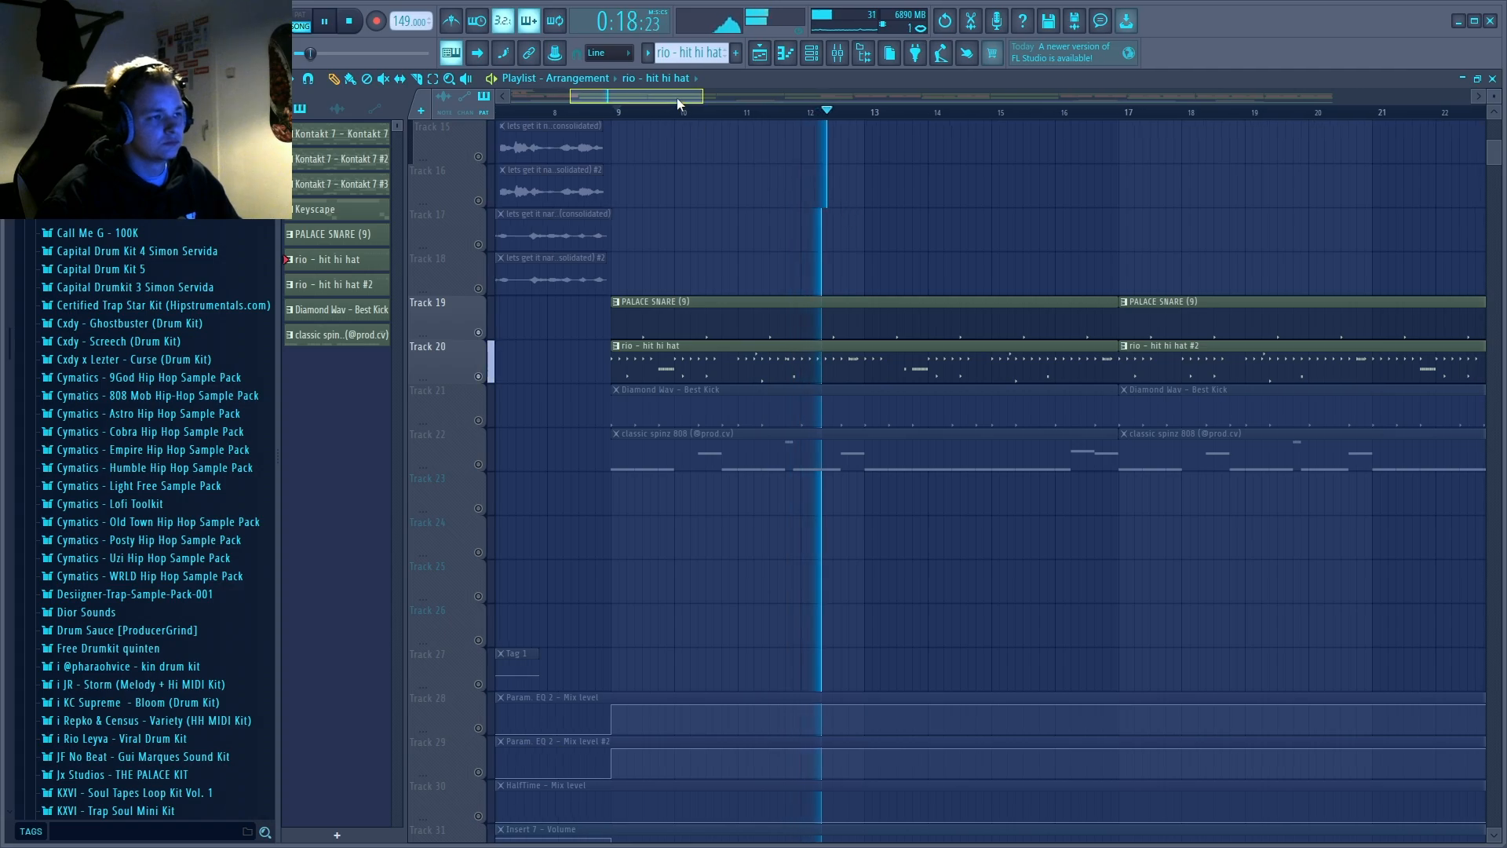
drag(677, 97, 686, 98)
drag(669, 100, 685, 101)
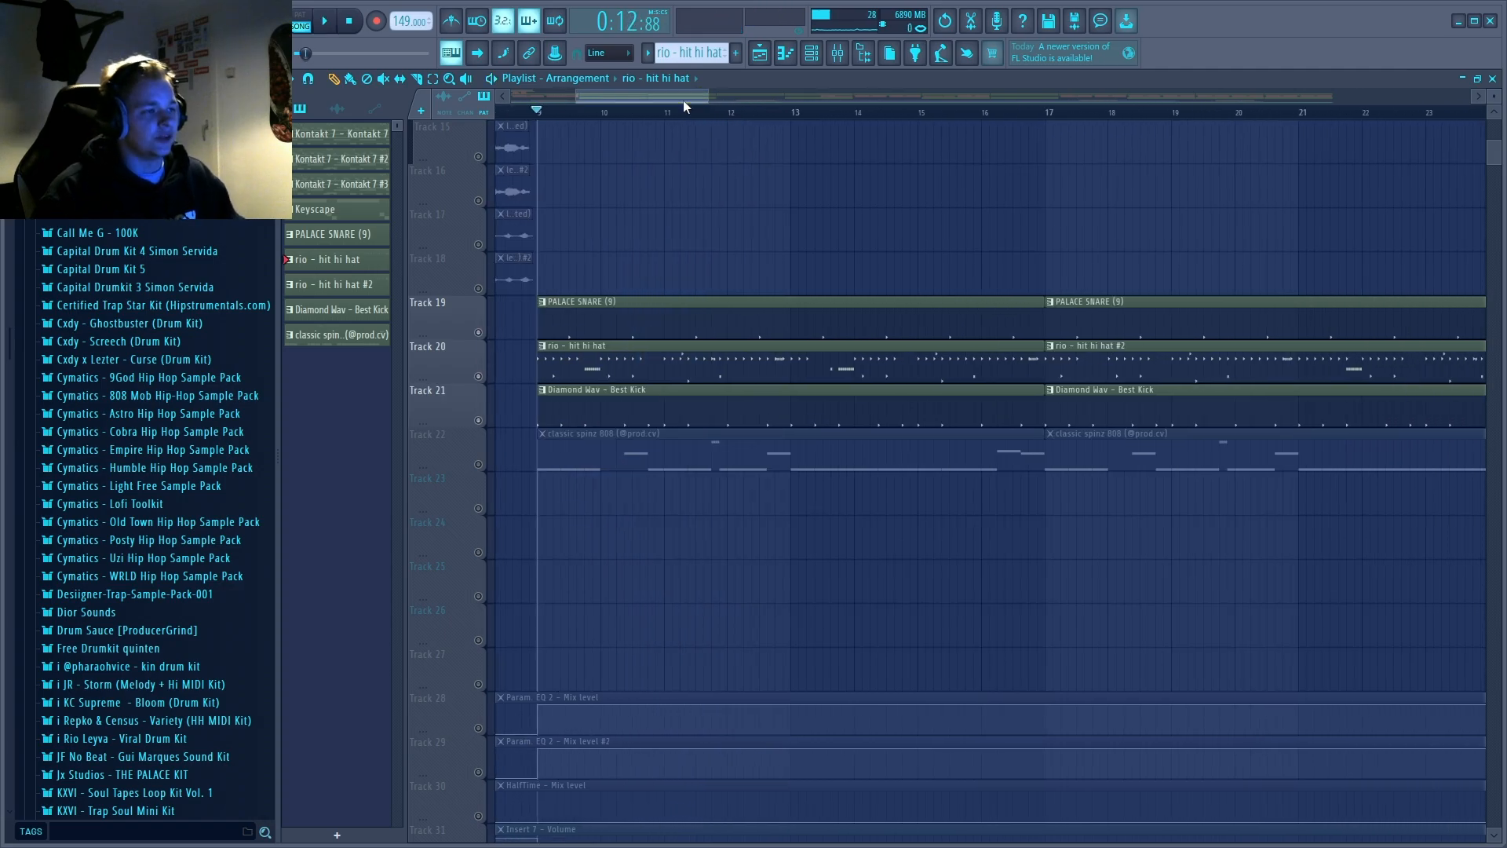
key(space)
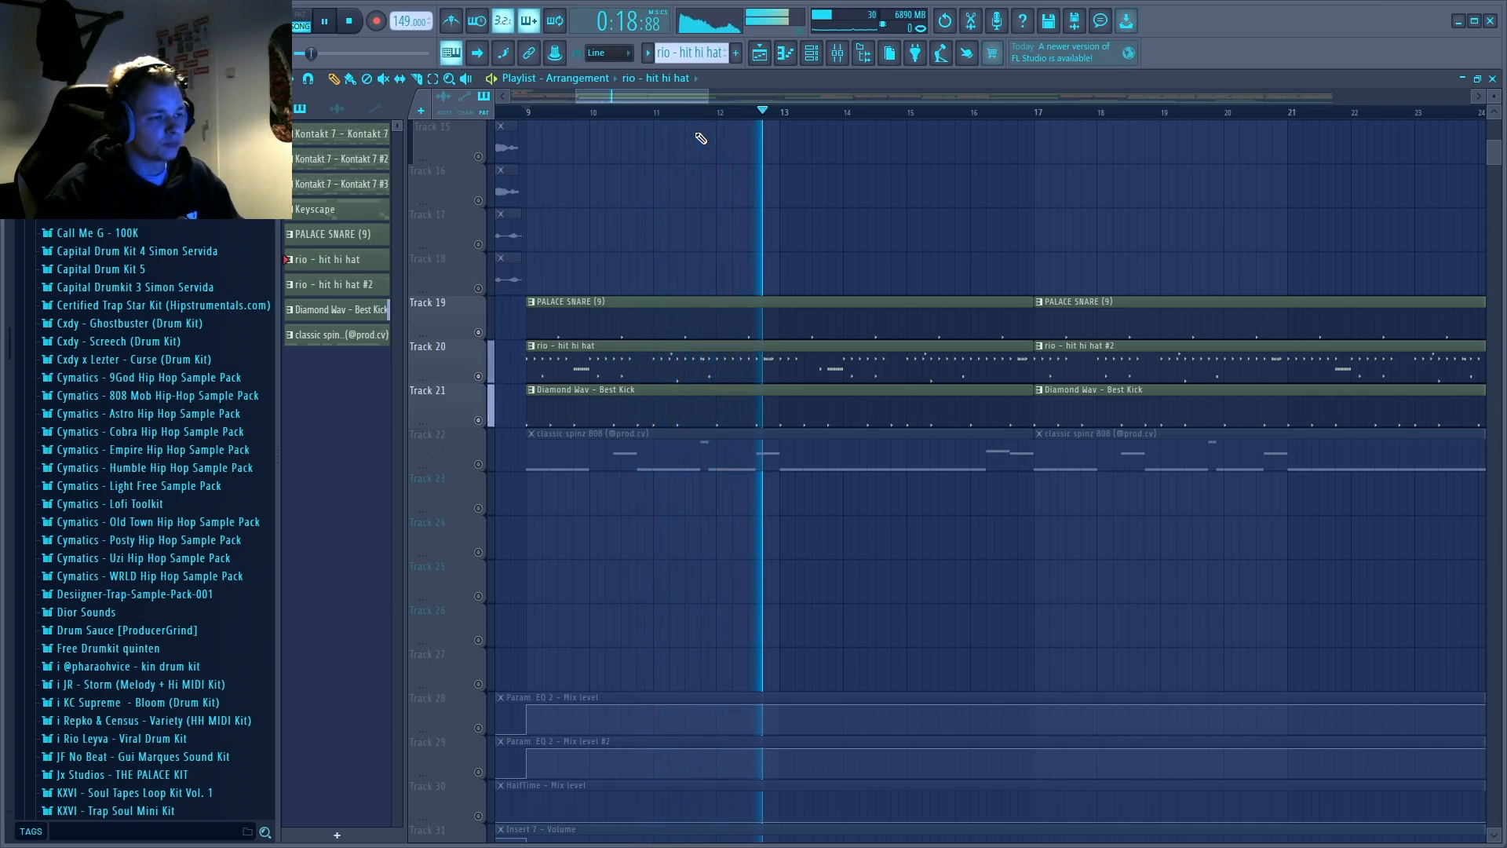
key(space)
Unmute the classic spinz 808 on Track 22 and play it together with the other drums
click(480, 464)
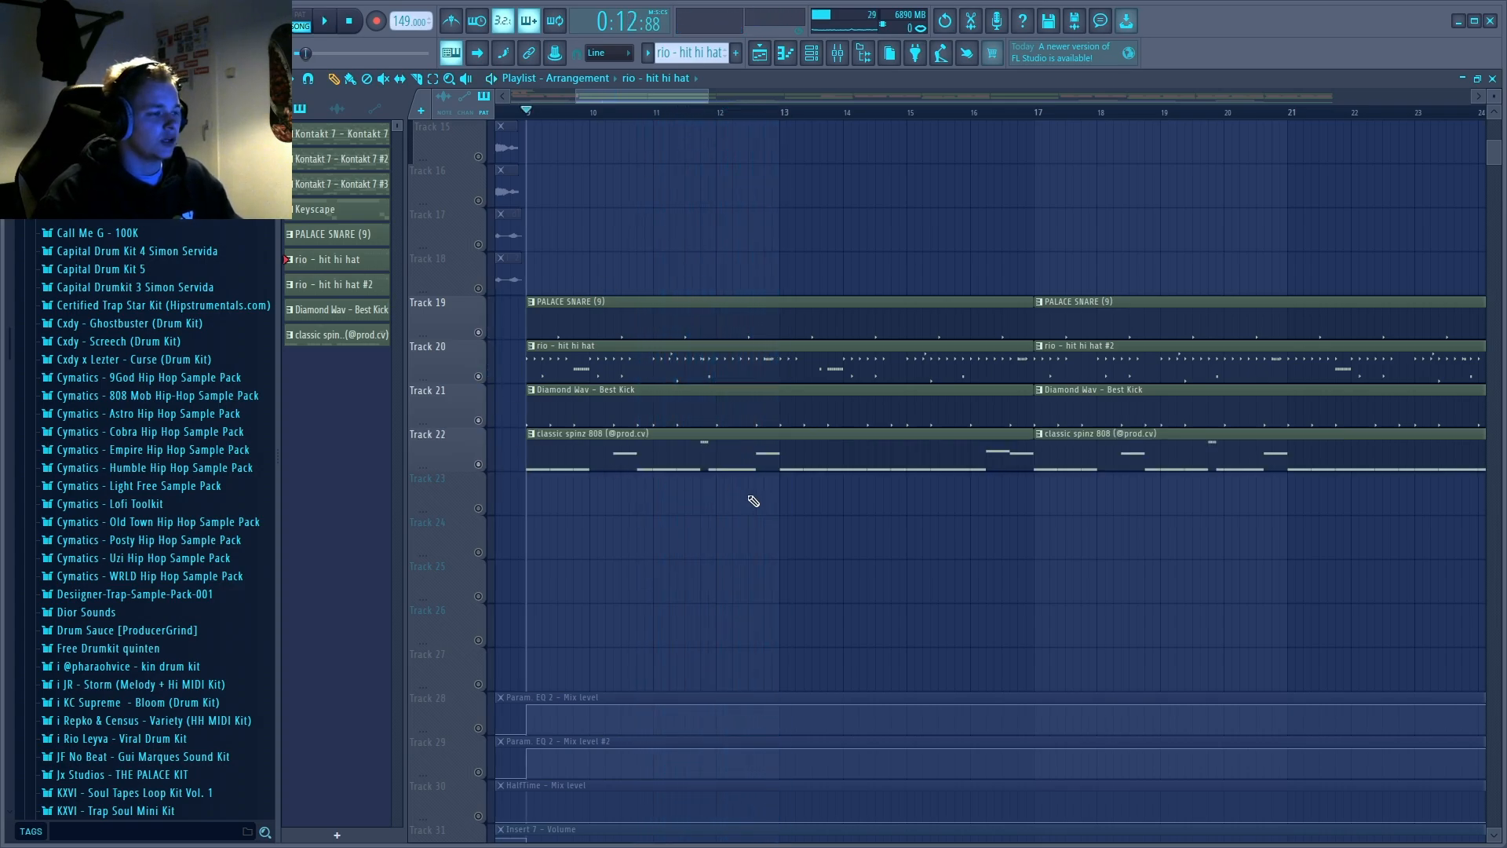
key(space)
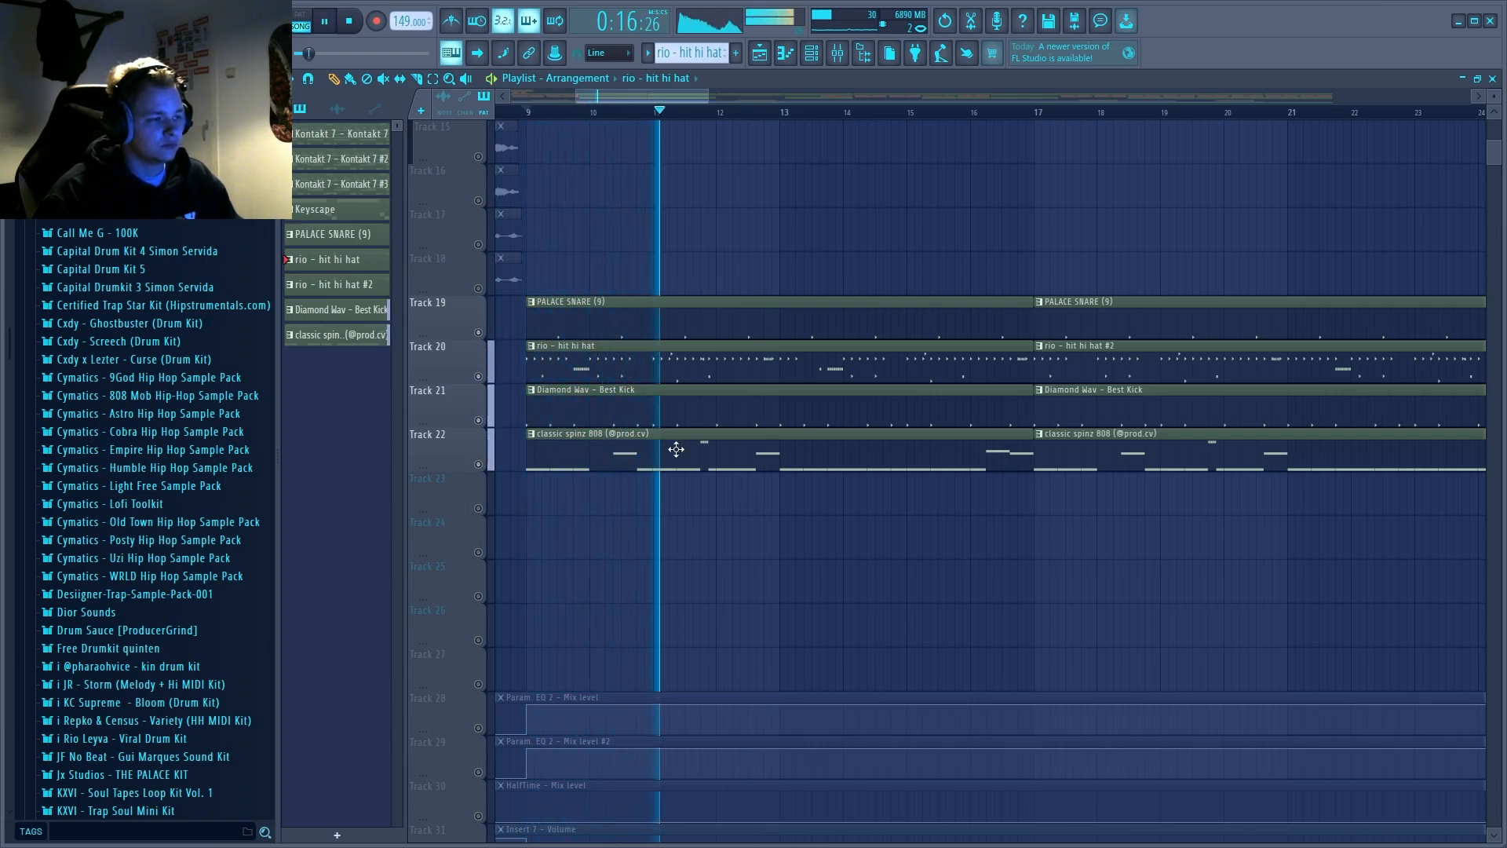
click(706, 458)
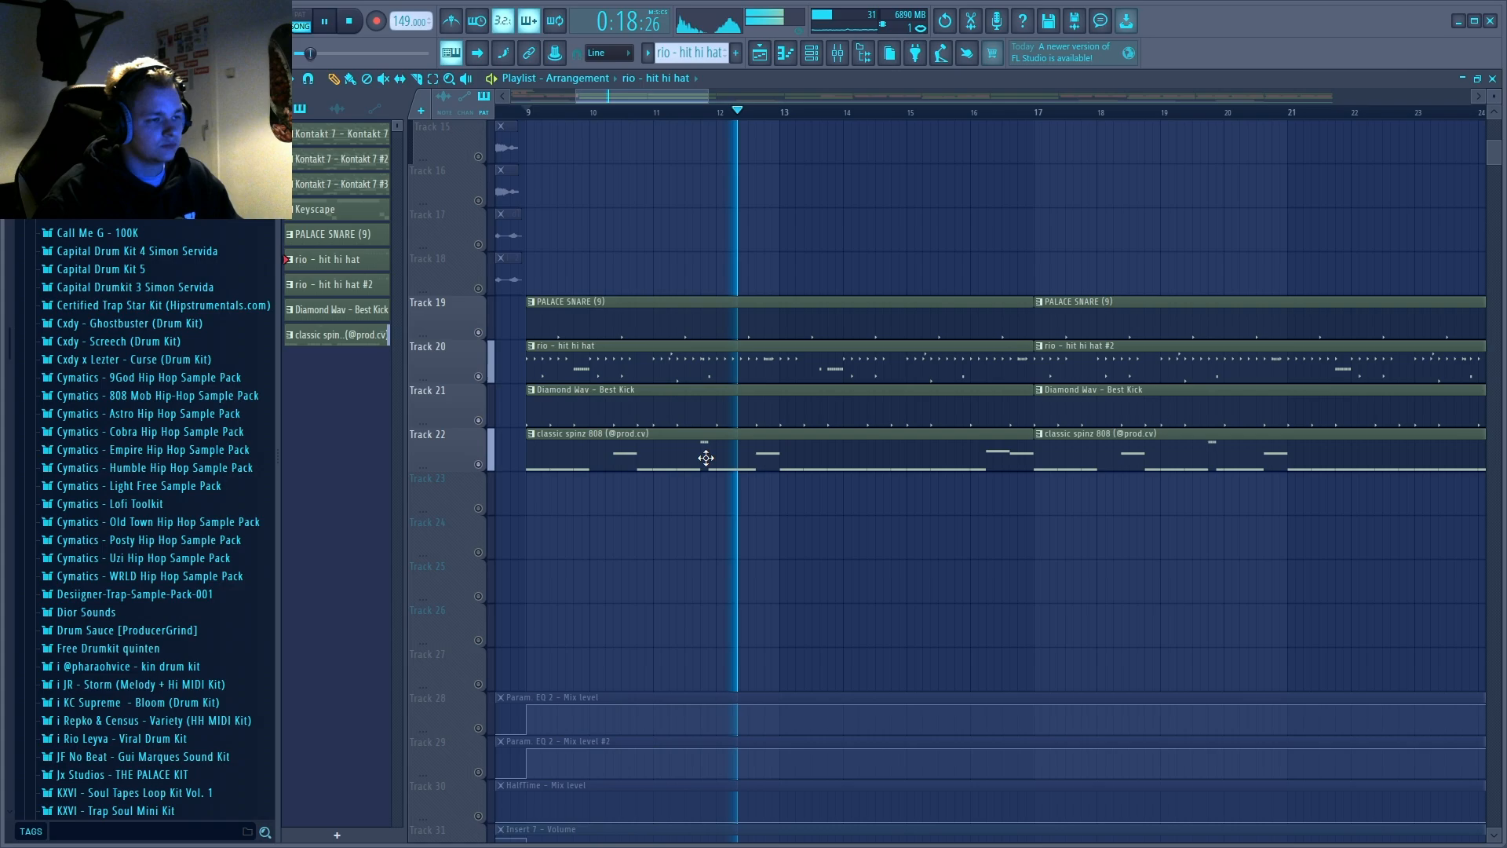
Examine the classic spinz 808 pattern in the piano roll while it plays, and close the piano roll
double_click(706, 458)
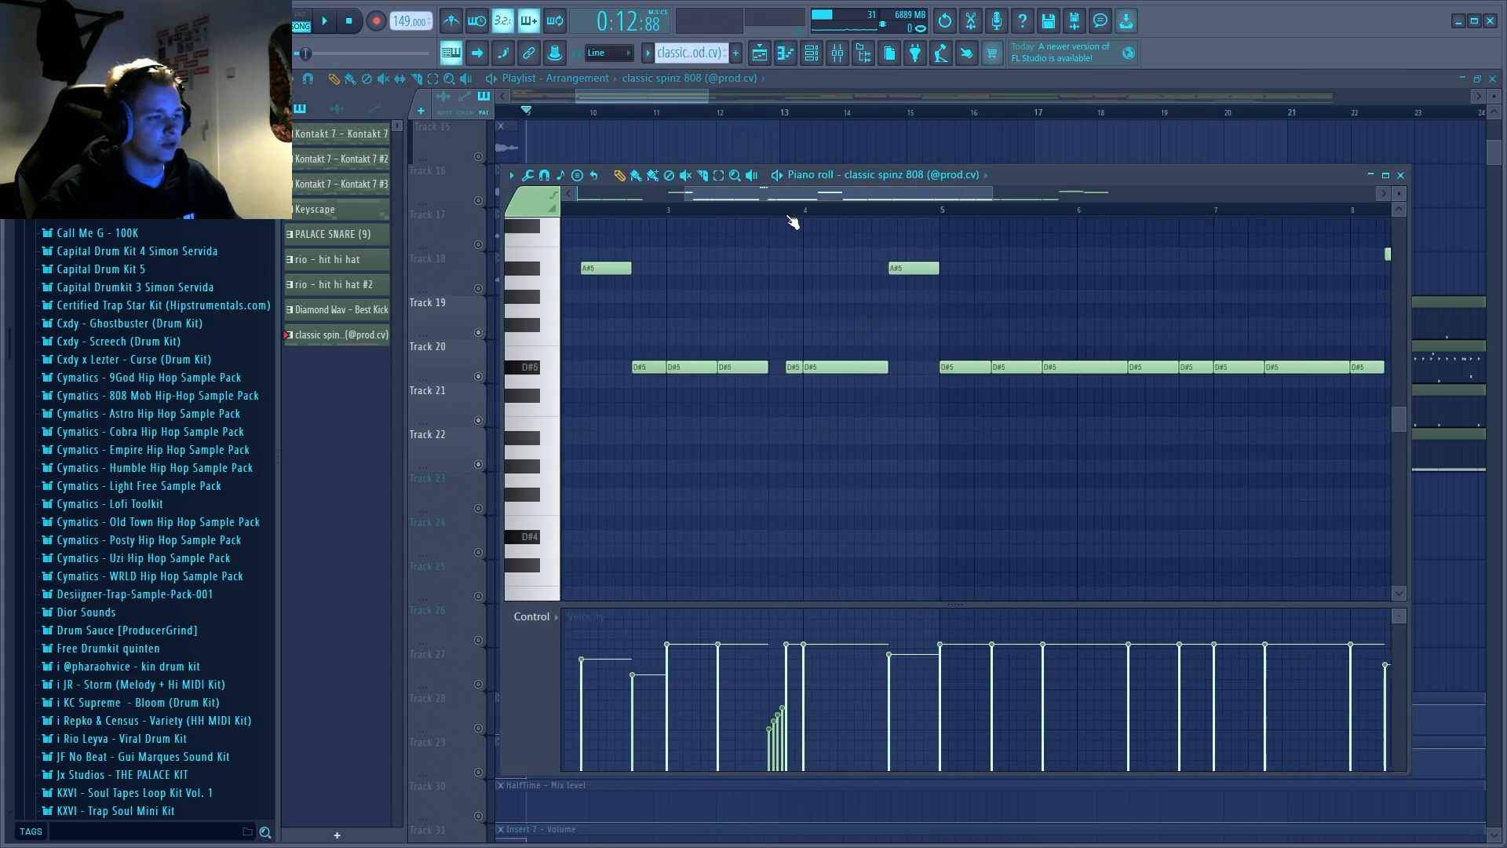
key(space)
key(space)
click(638, 210)
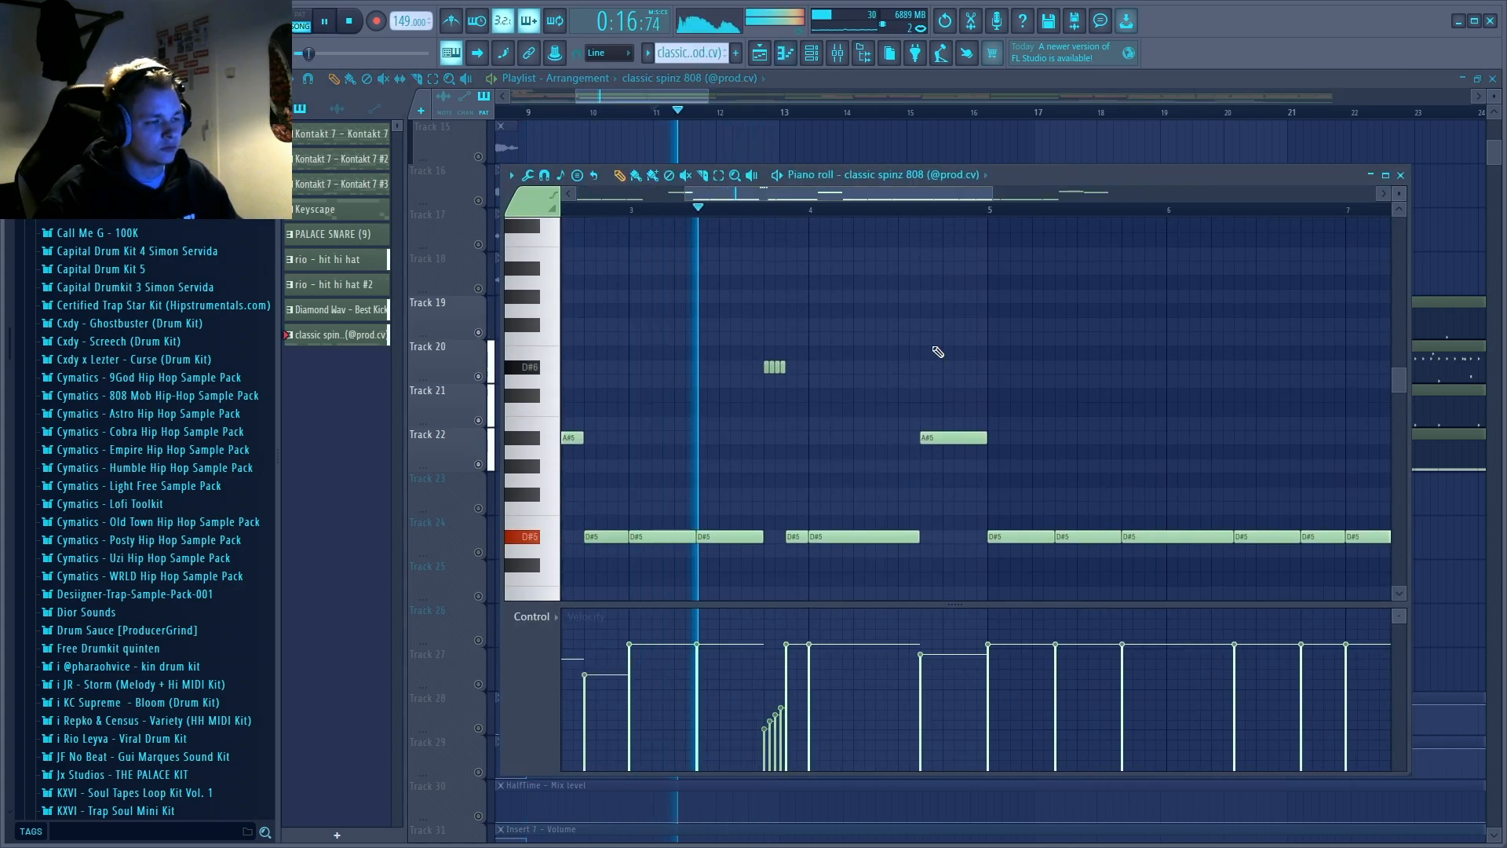
scroll(947, 341, down, 2)
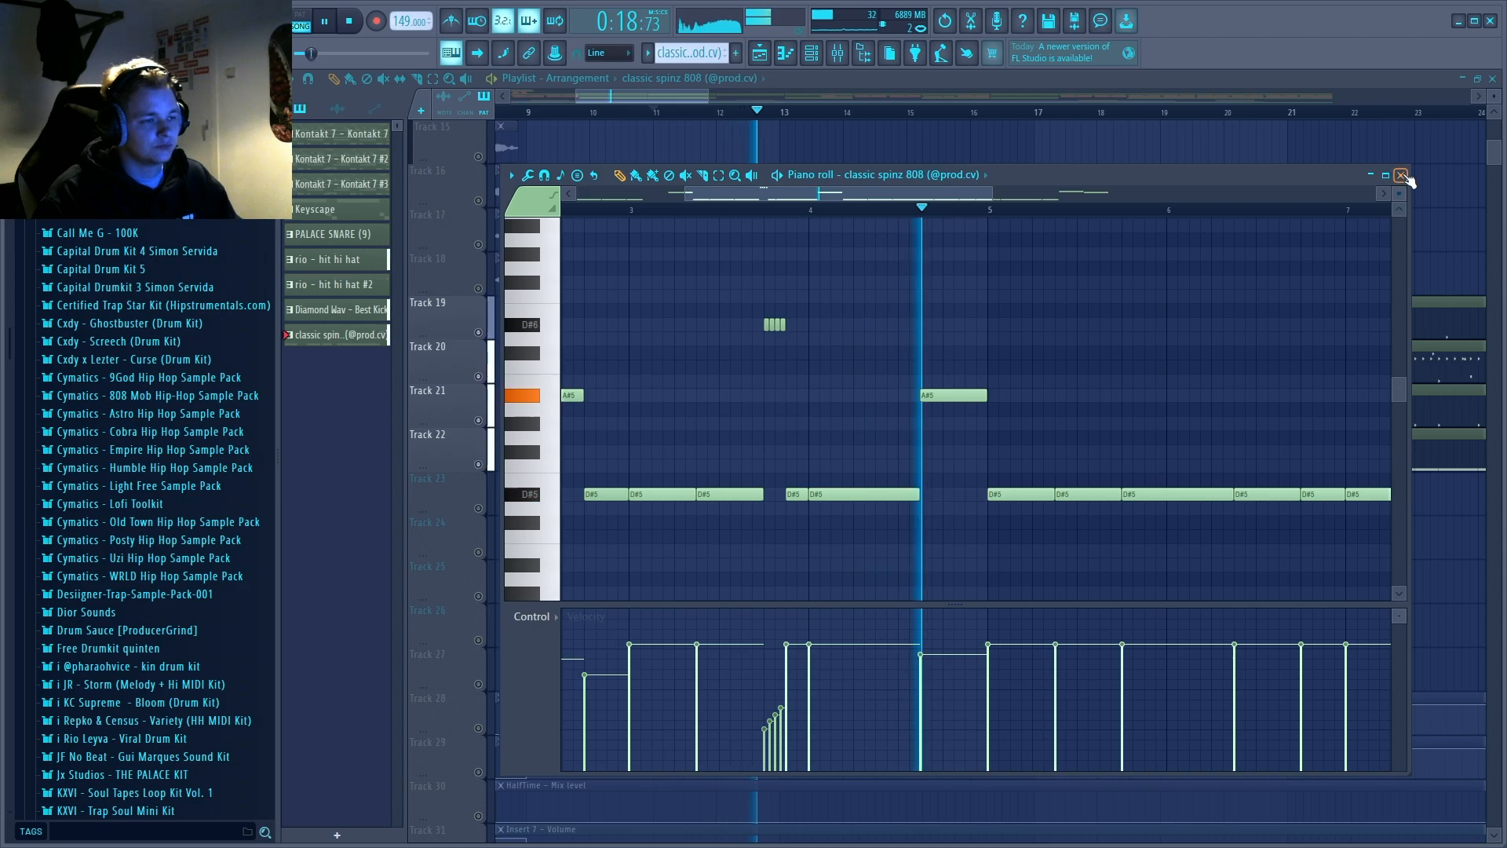
click(1402, 175)
key(space)
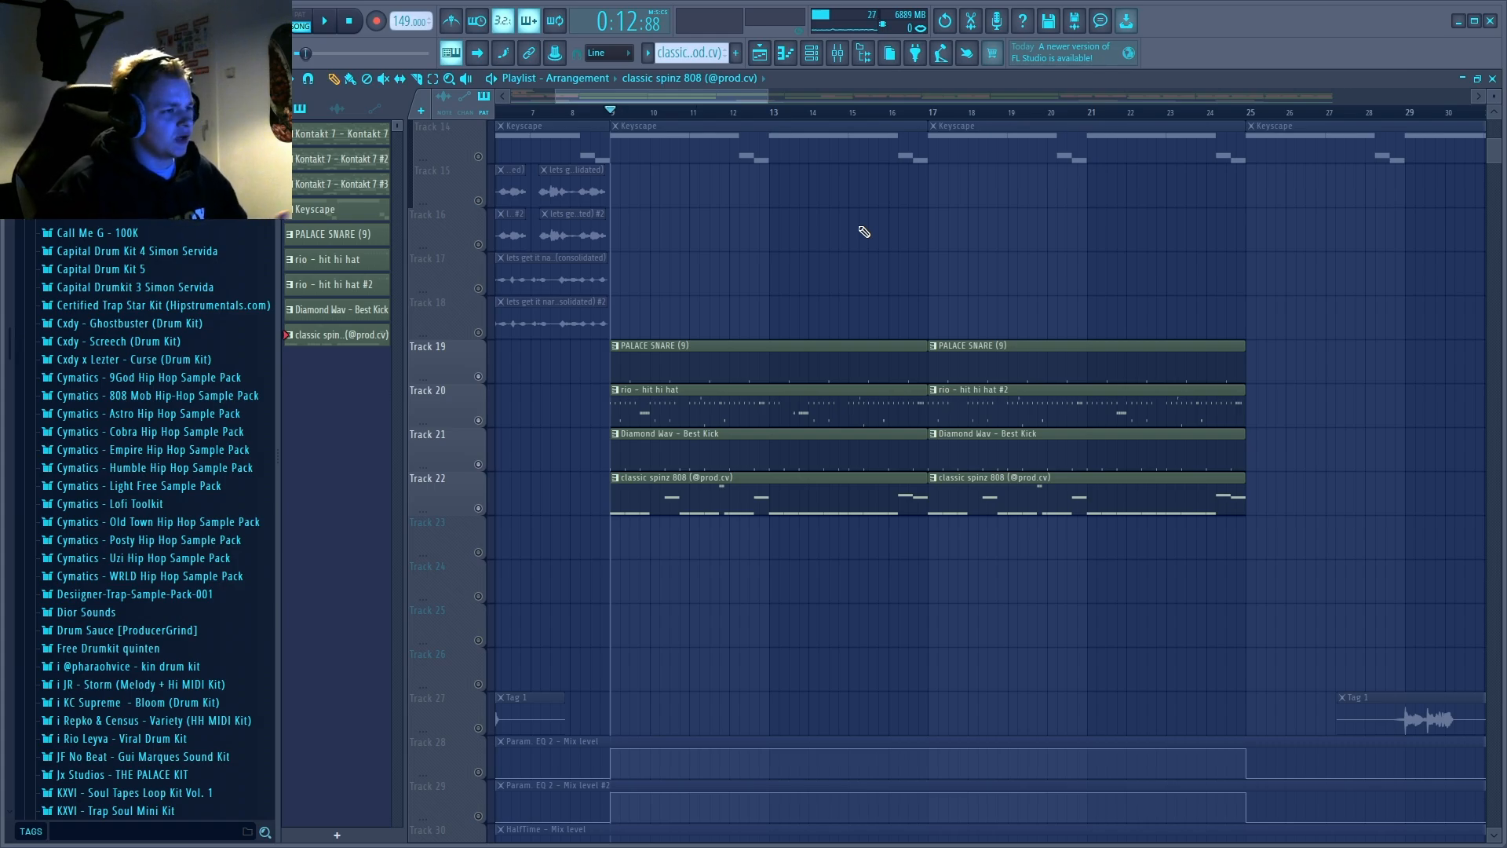
scroll(842, 270, up, 2)
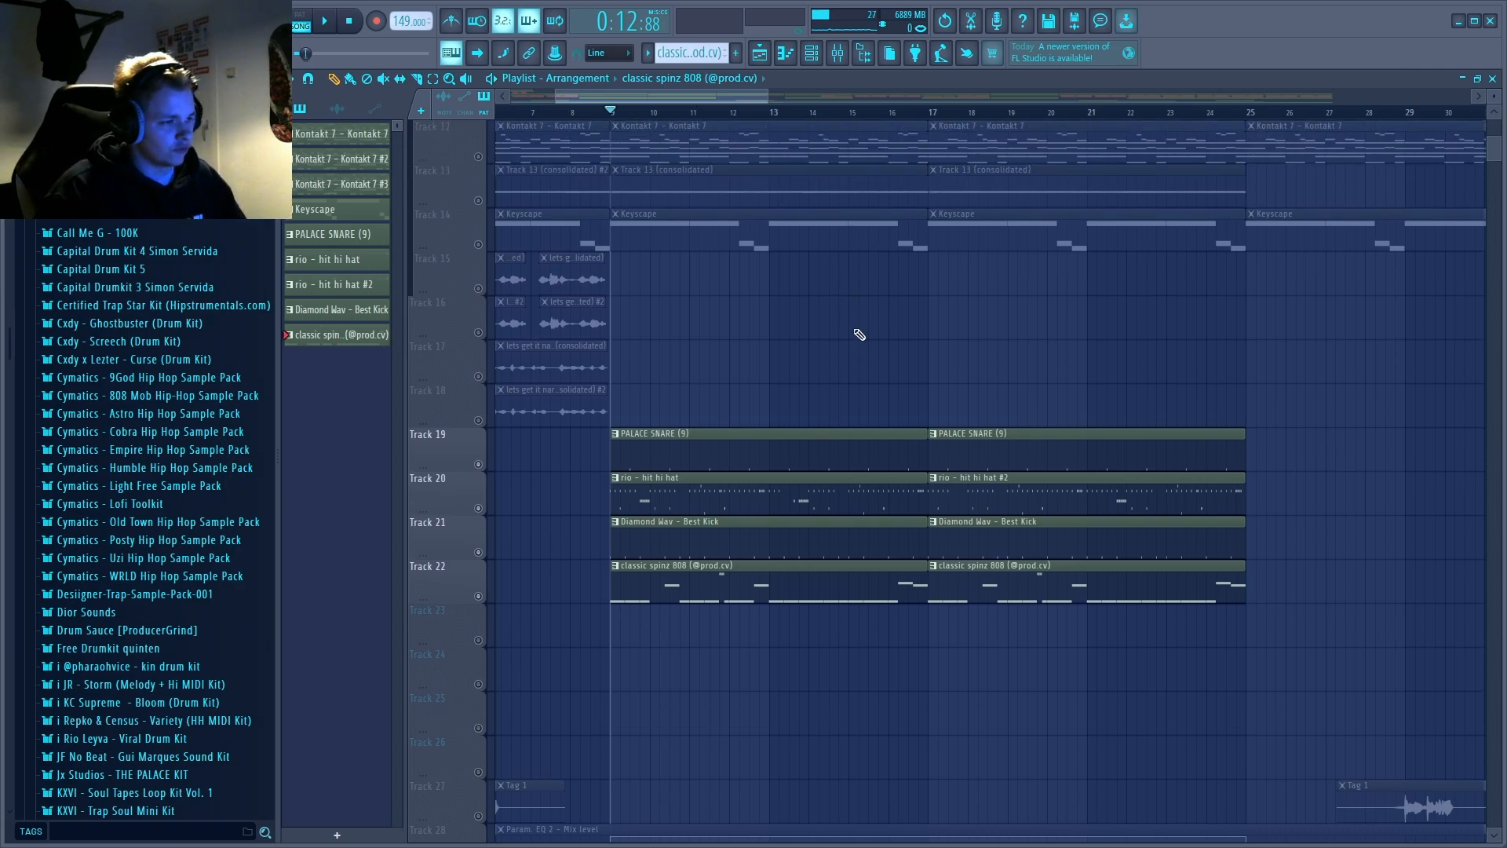
scroll(860, 334, up, 3)
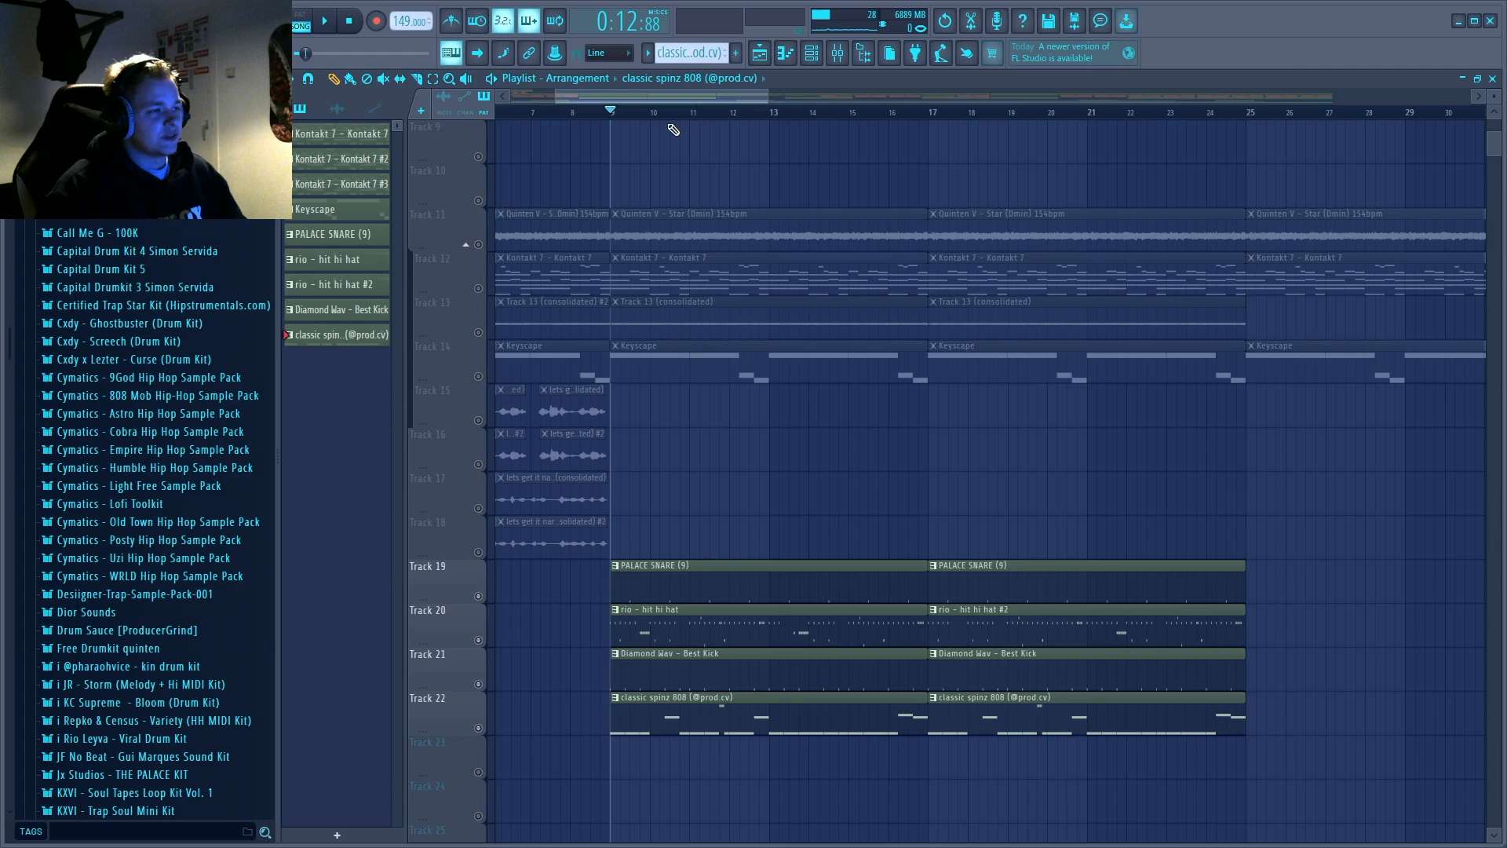
scroll(673, 130, down, 2)
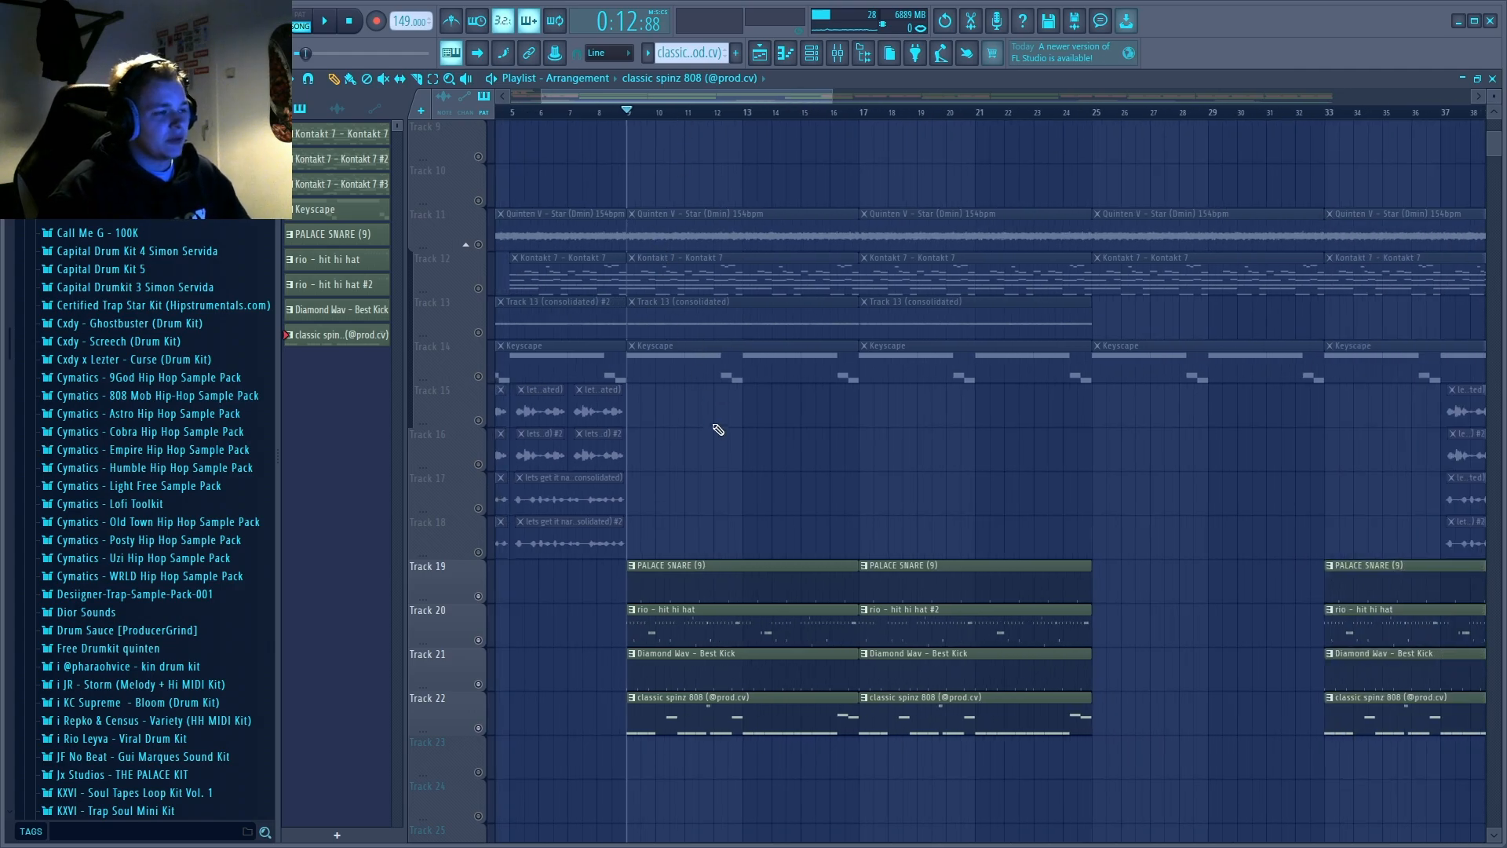
scroll(717, 430, down, 3)
scroll(696, 118, up, 1)
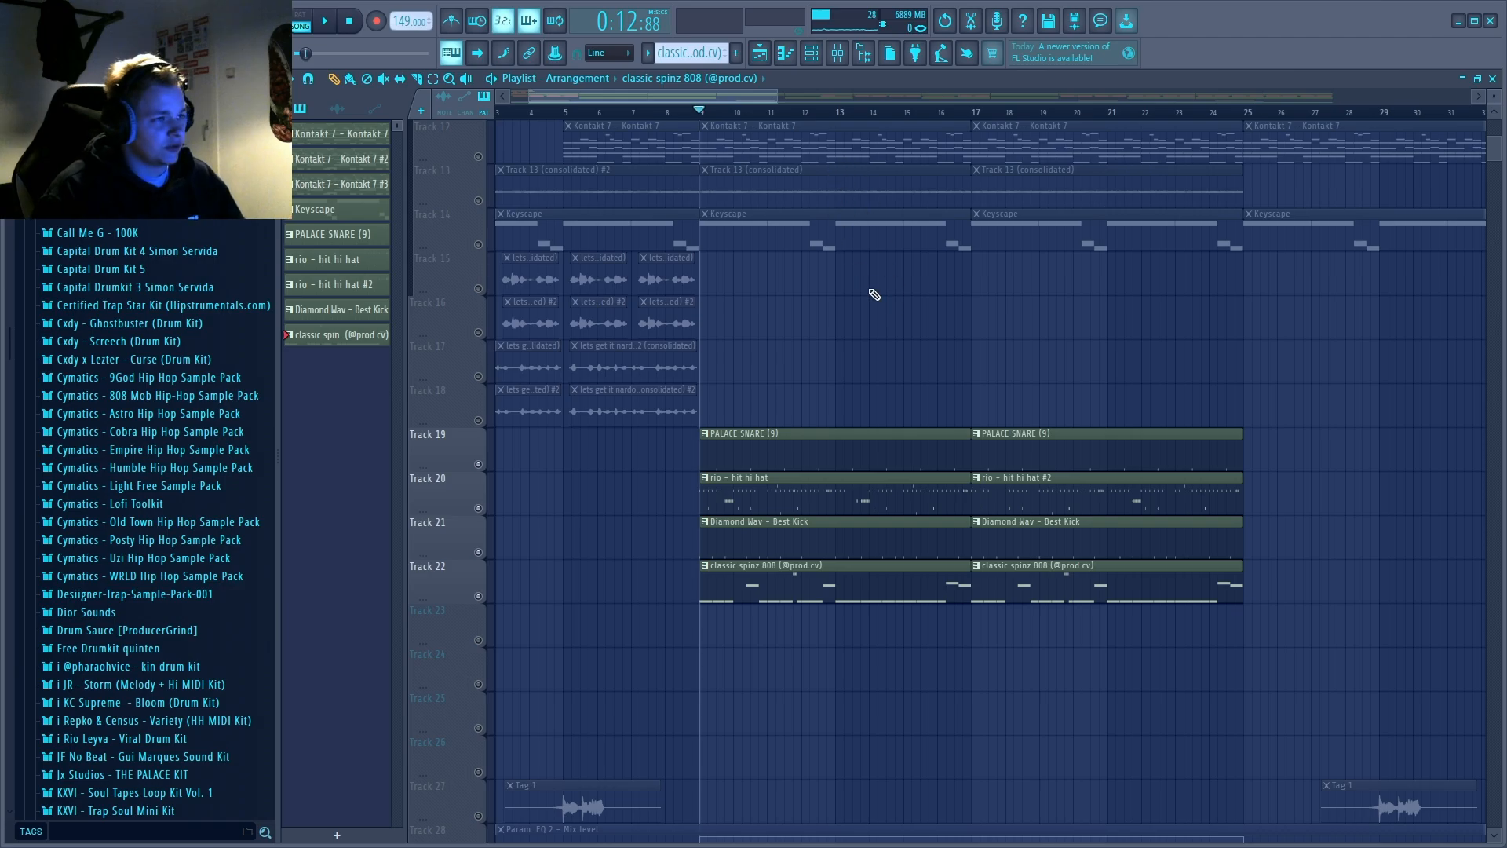
Inspect the Master channel's Fresh Air, Fruity soft clipper and Youlean Loudness Meter effects in the mixer
key(F9)
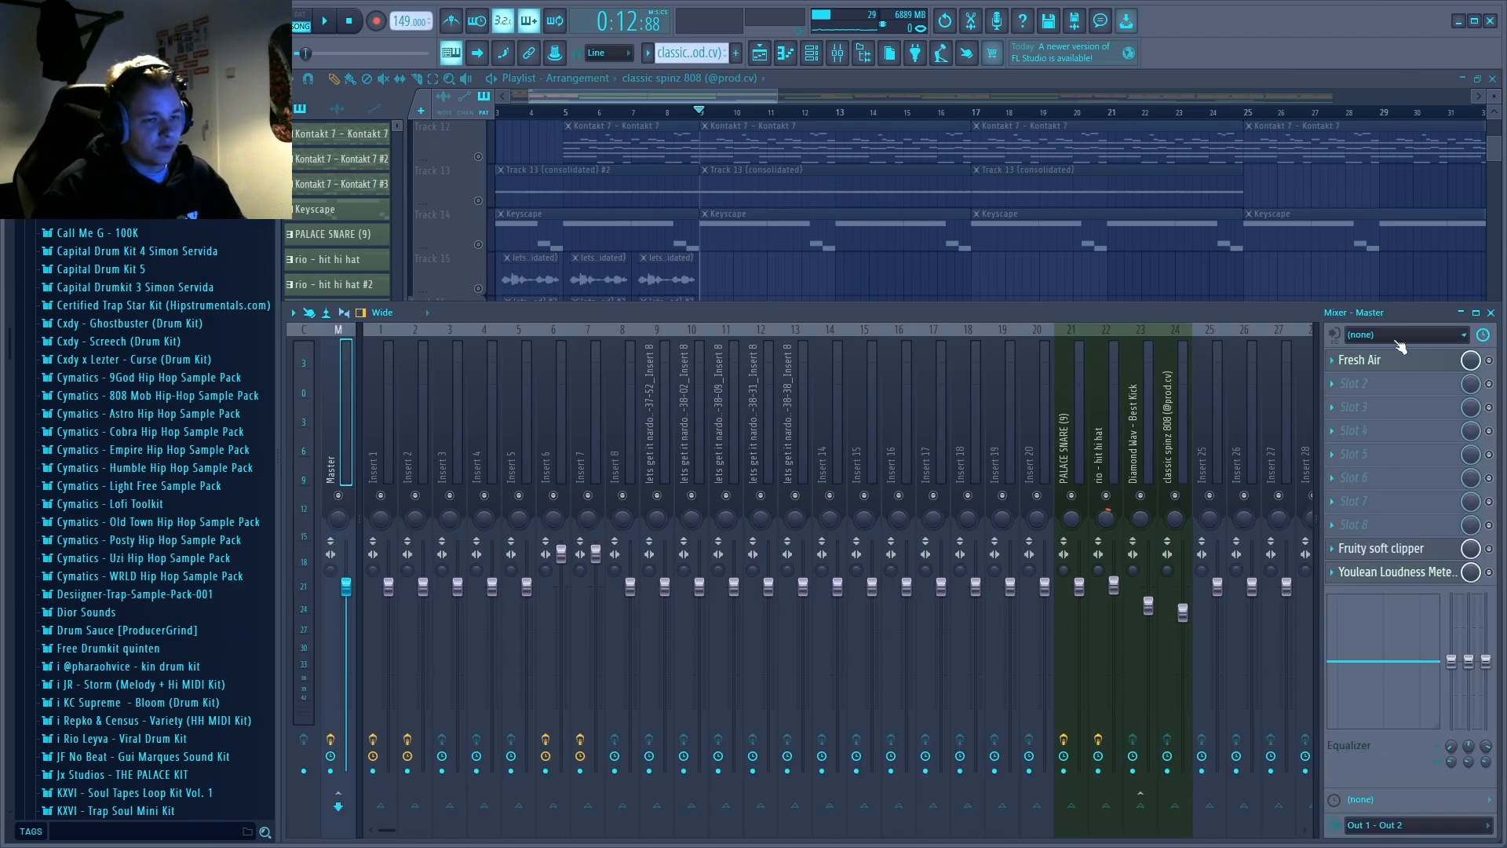
click(1385, 366)
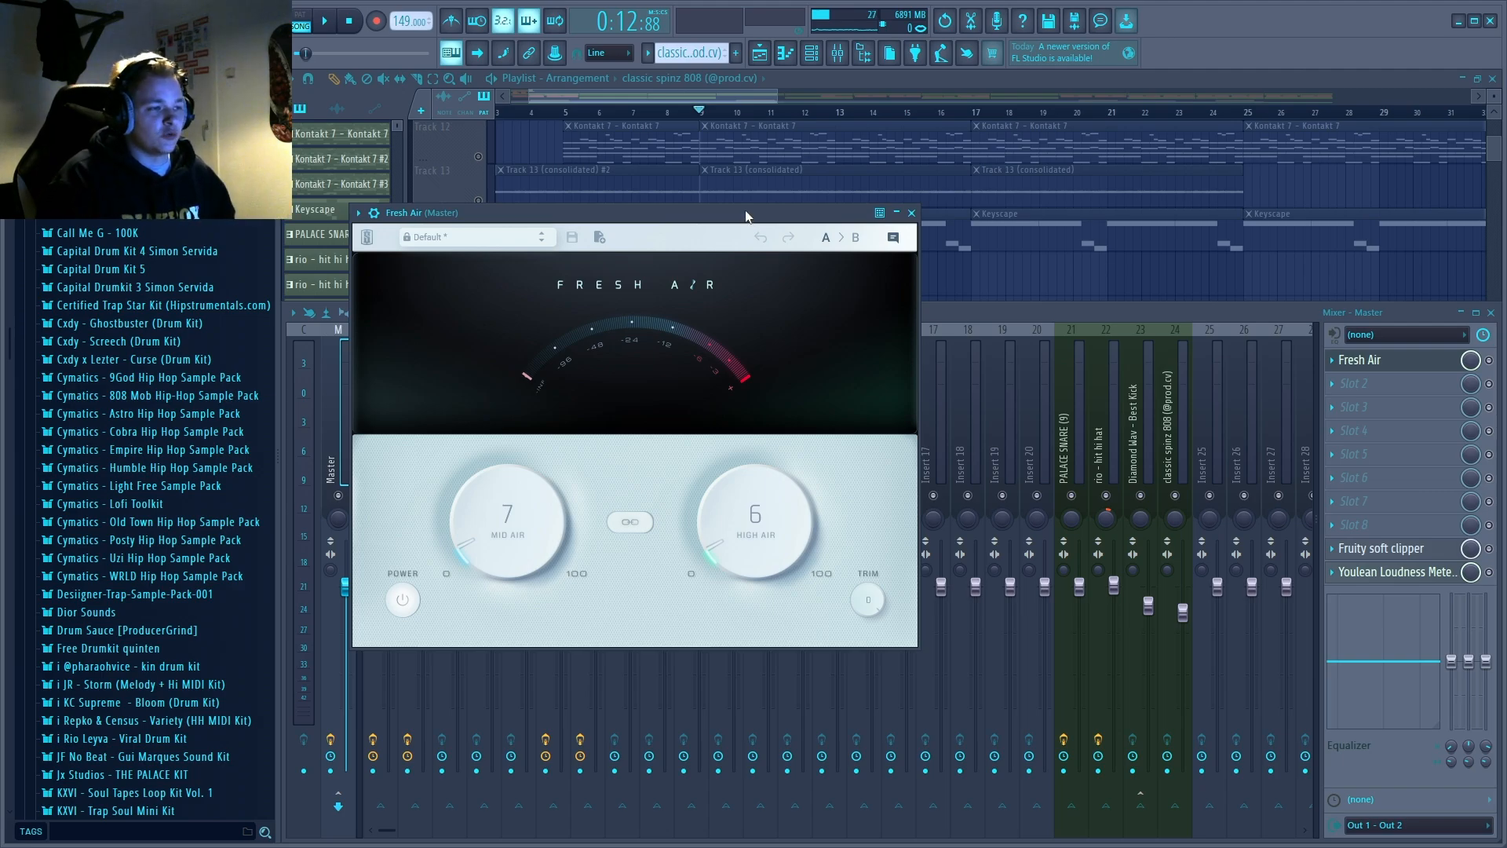
click(911, 213)
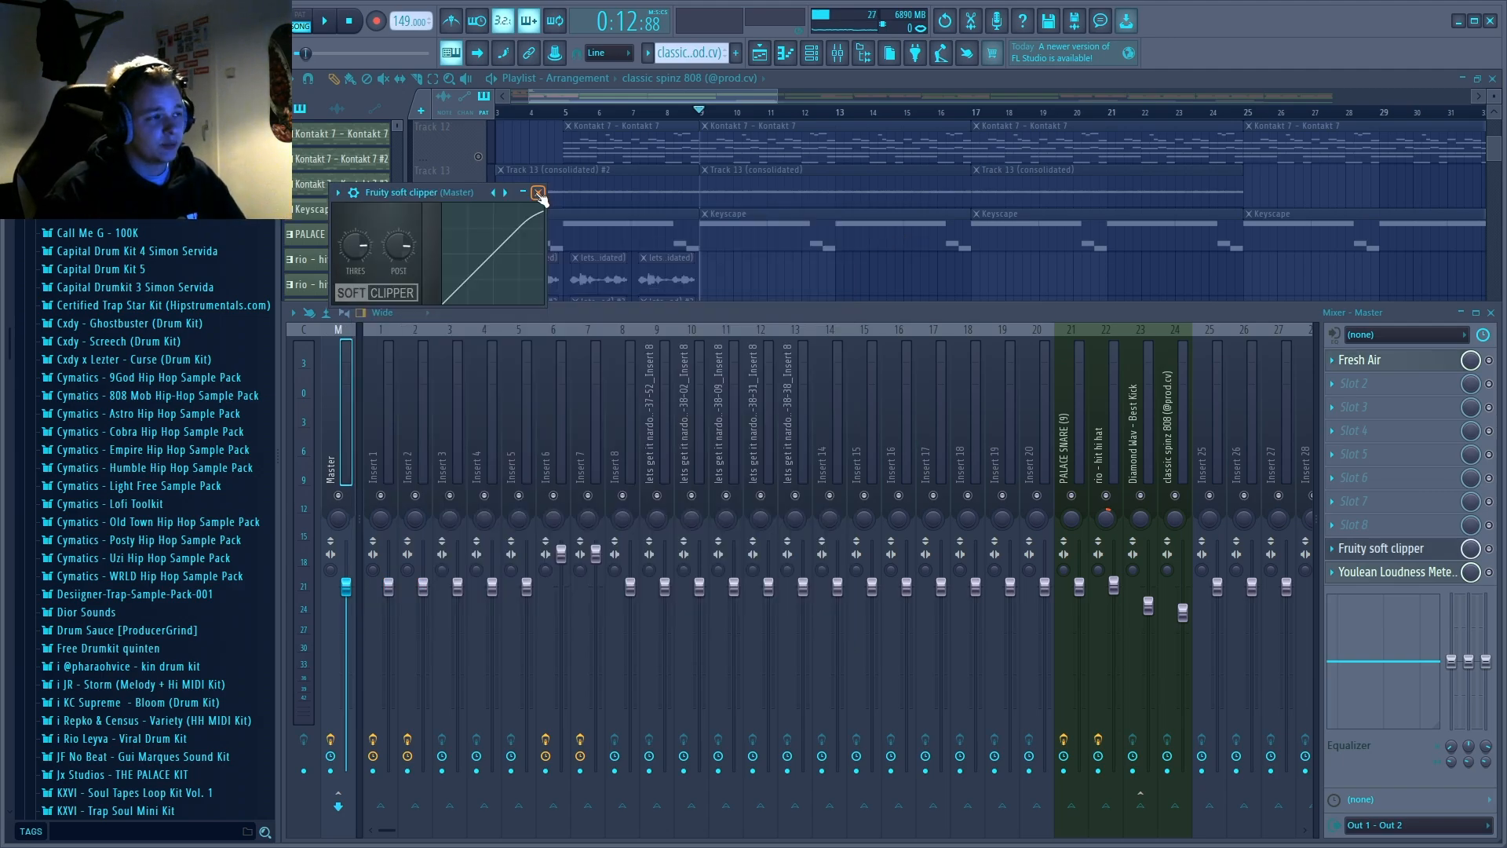
click(538, 192)
click(1393, 571)
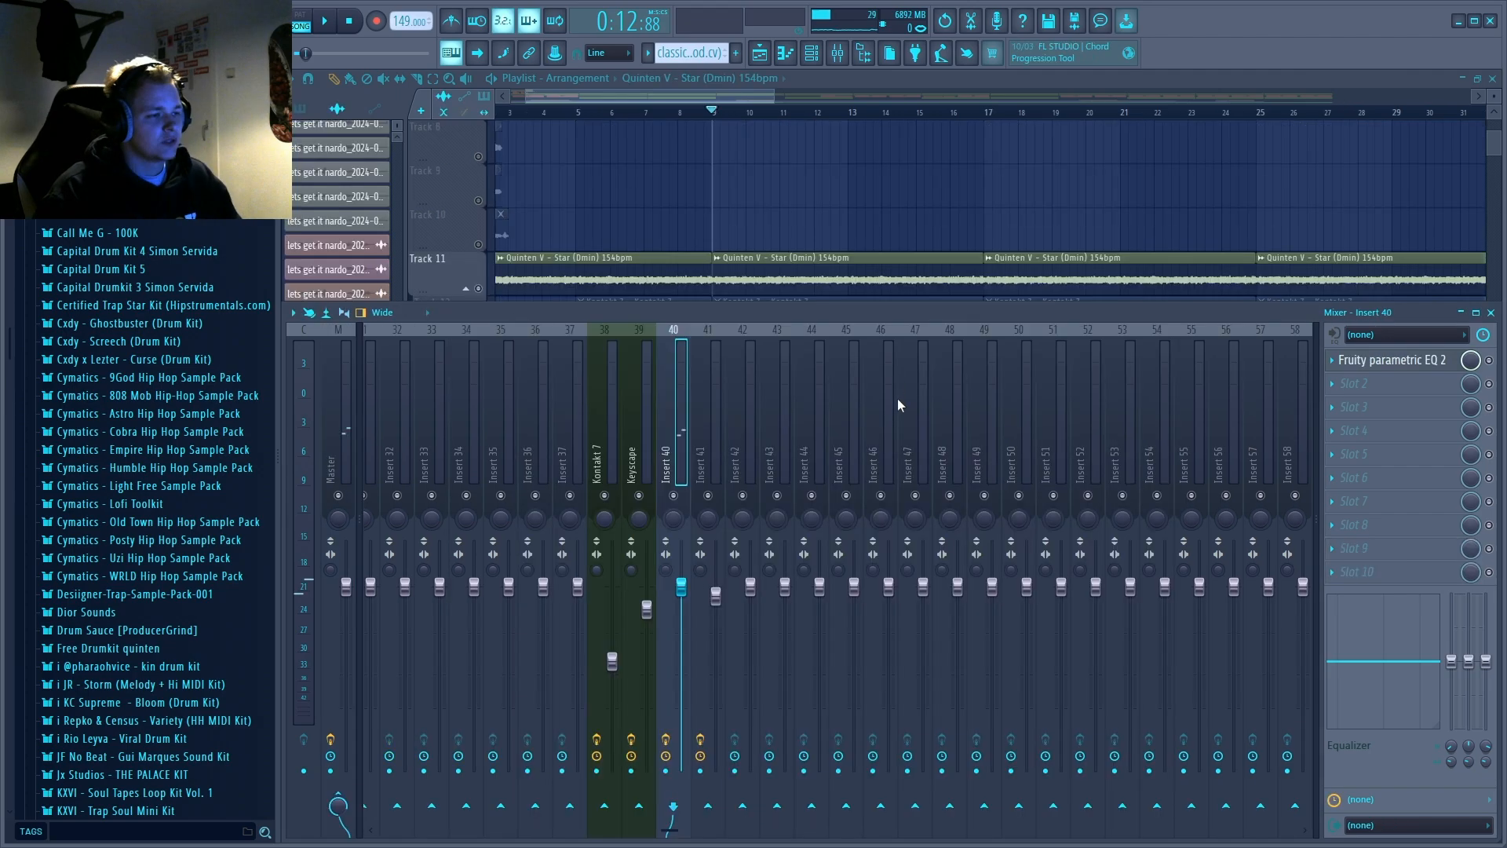
Inspect the Fruity parametric EQ 2 on Insert 40 and Kontakt 7, and the first effect on the Keyscape channel
click(1394, 361)
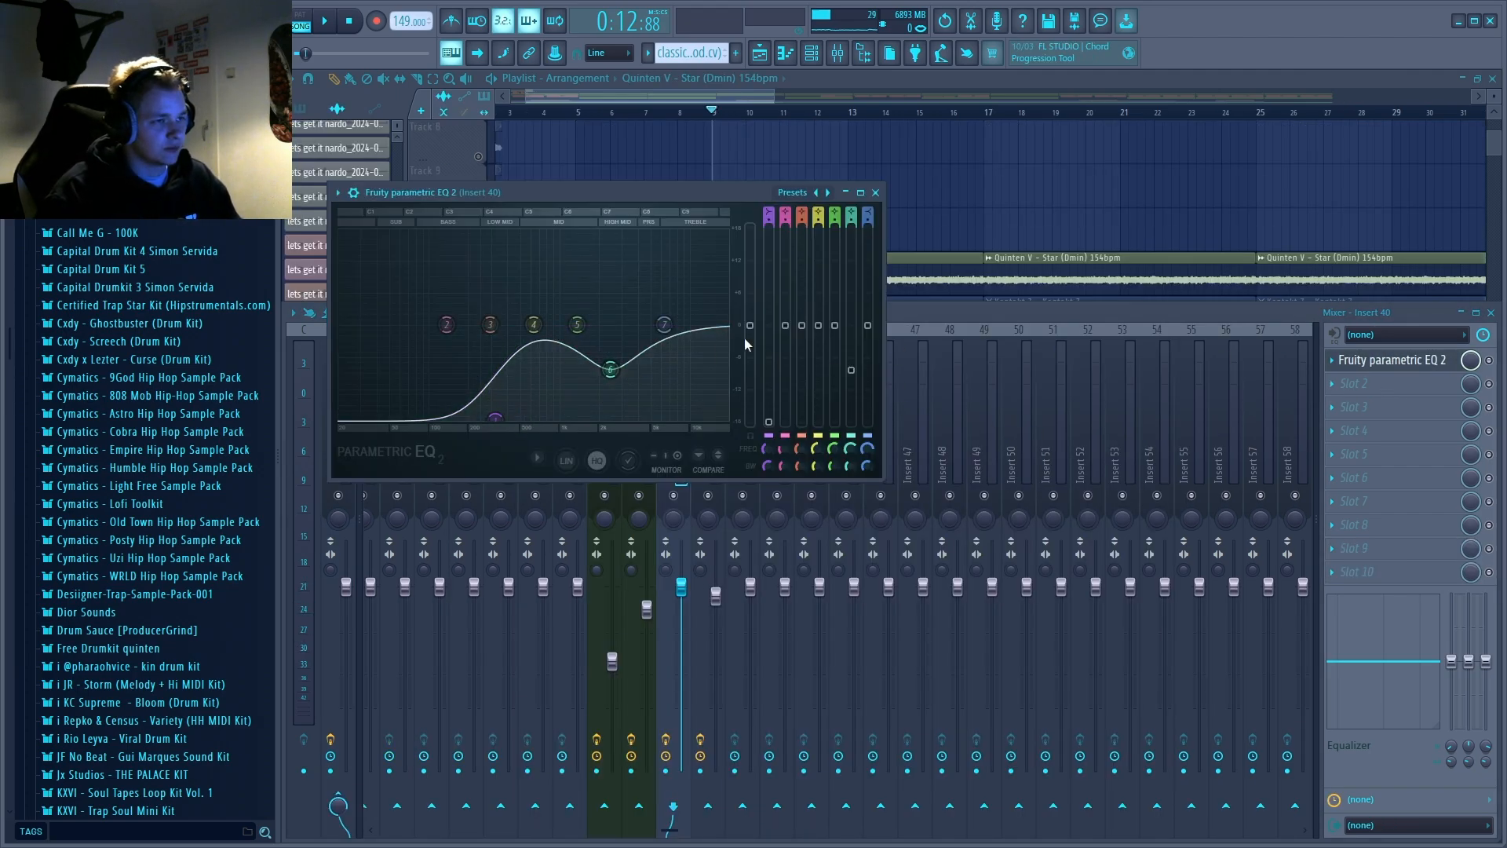
click(877, 193)
click(614, 459)
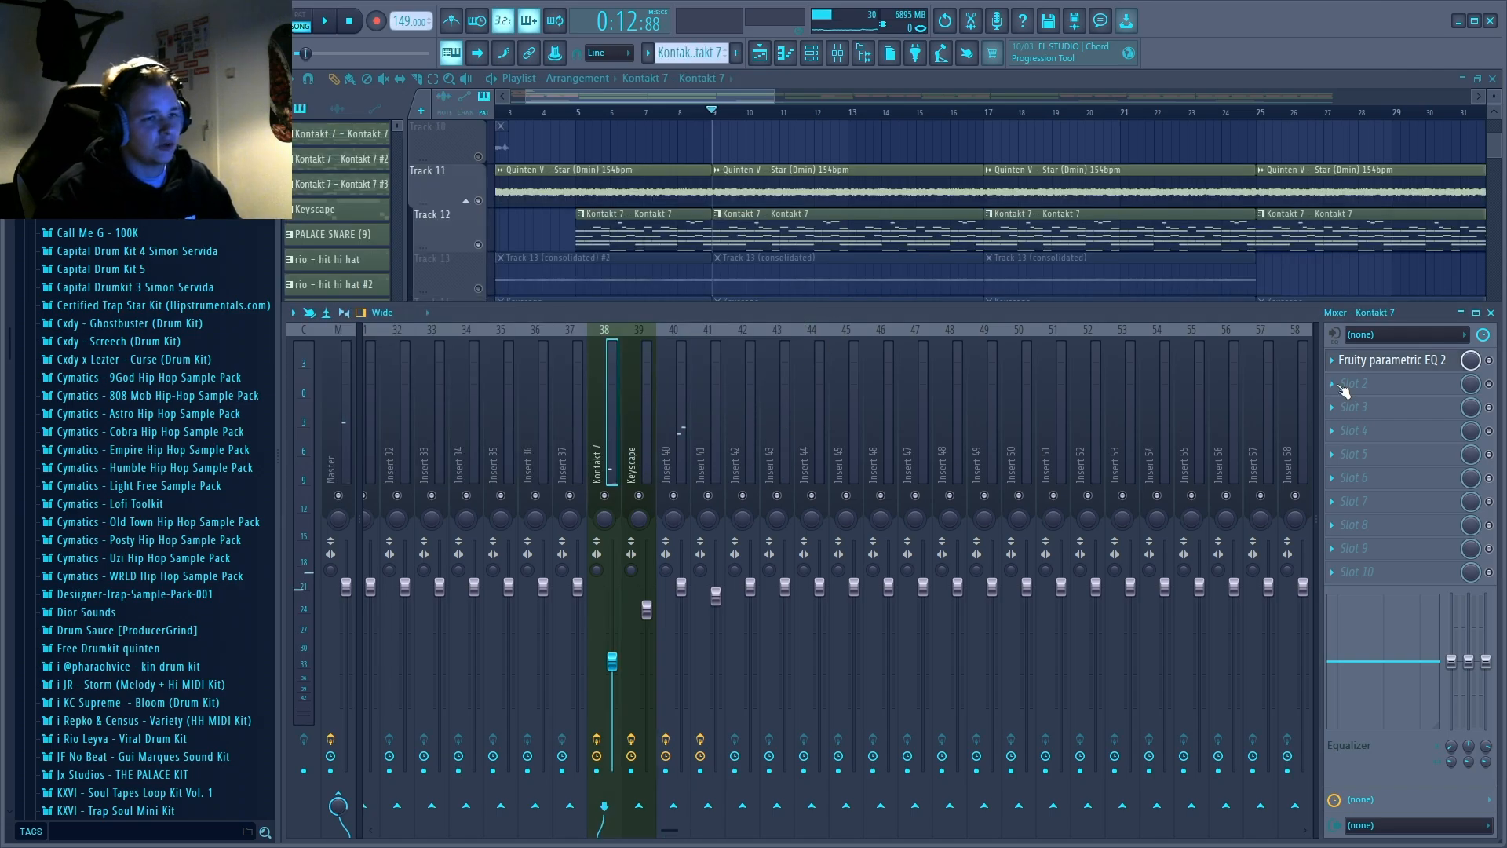
click(1384, 361)
click(957, 274)
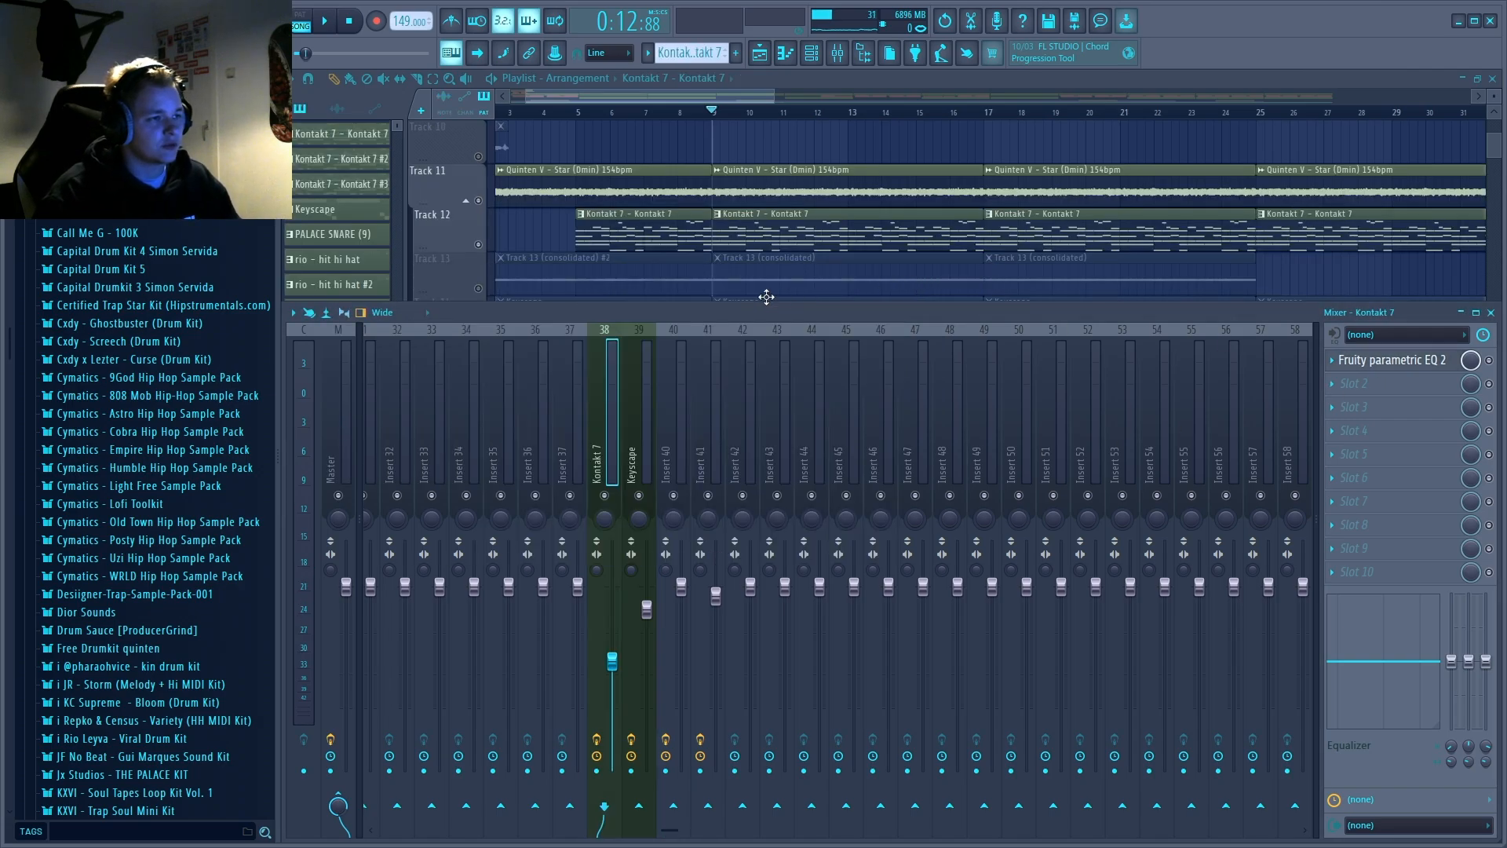
click(633, 471)
click(1383, 361)
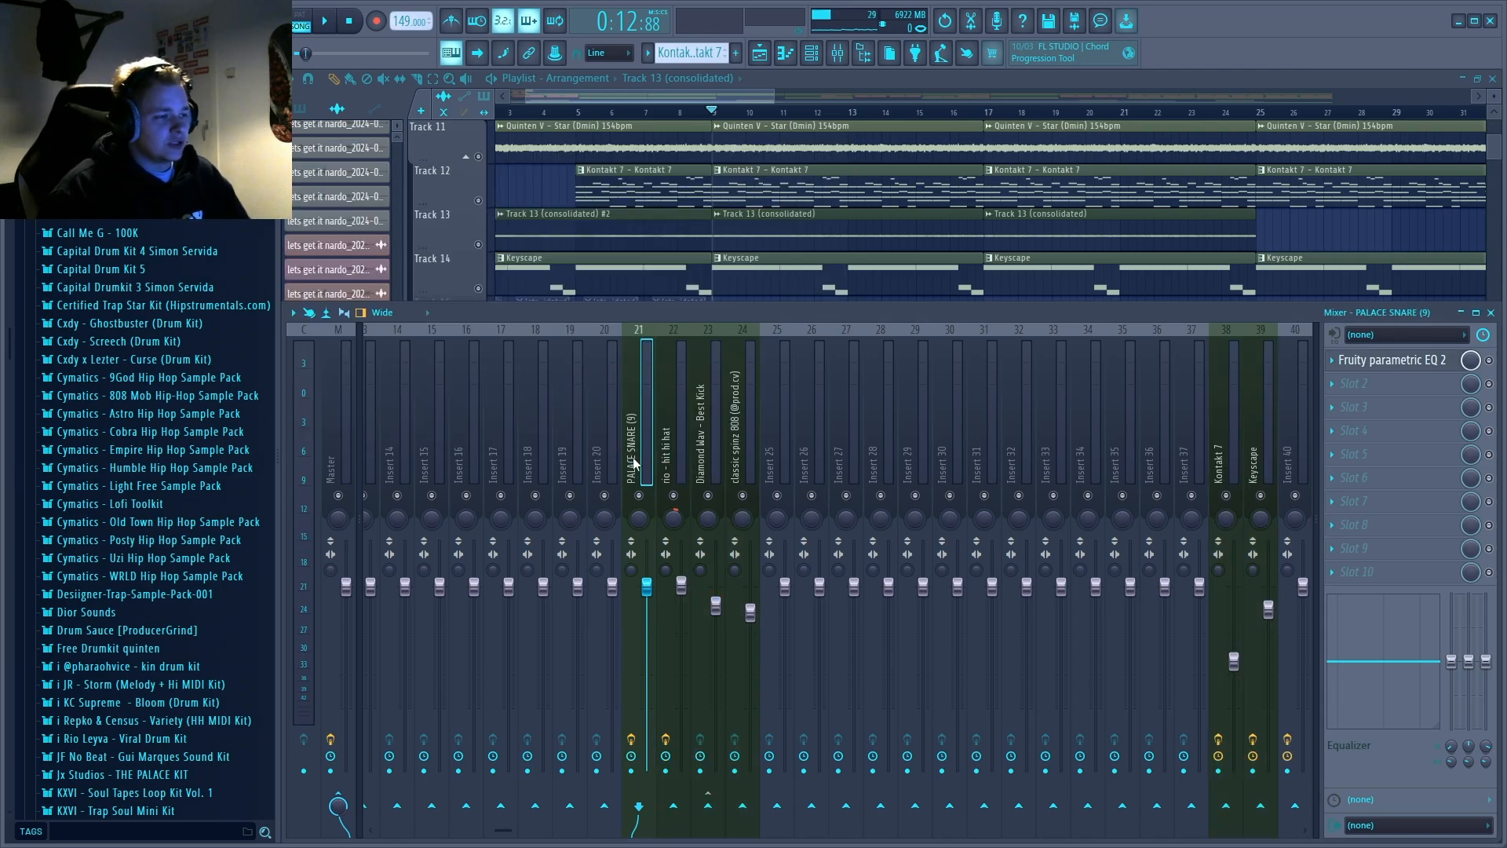
Check the effect slots of the hi-hat, kick and 808 mixer channels, and close the mixer
click(665, 459)
click(706, 460)
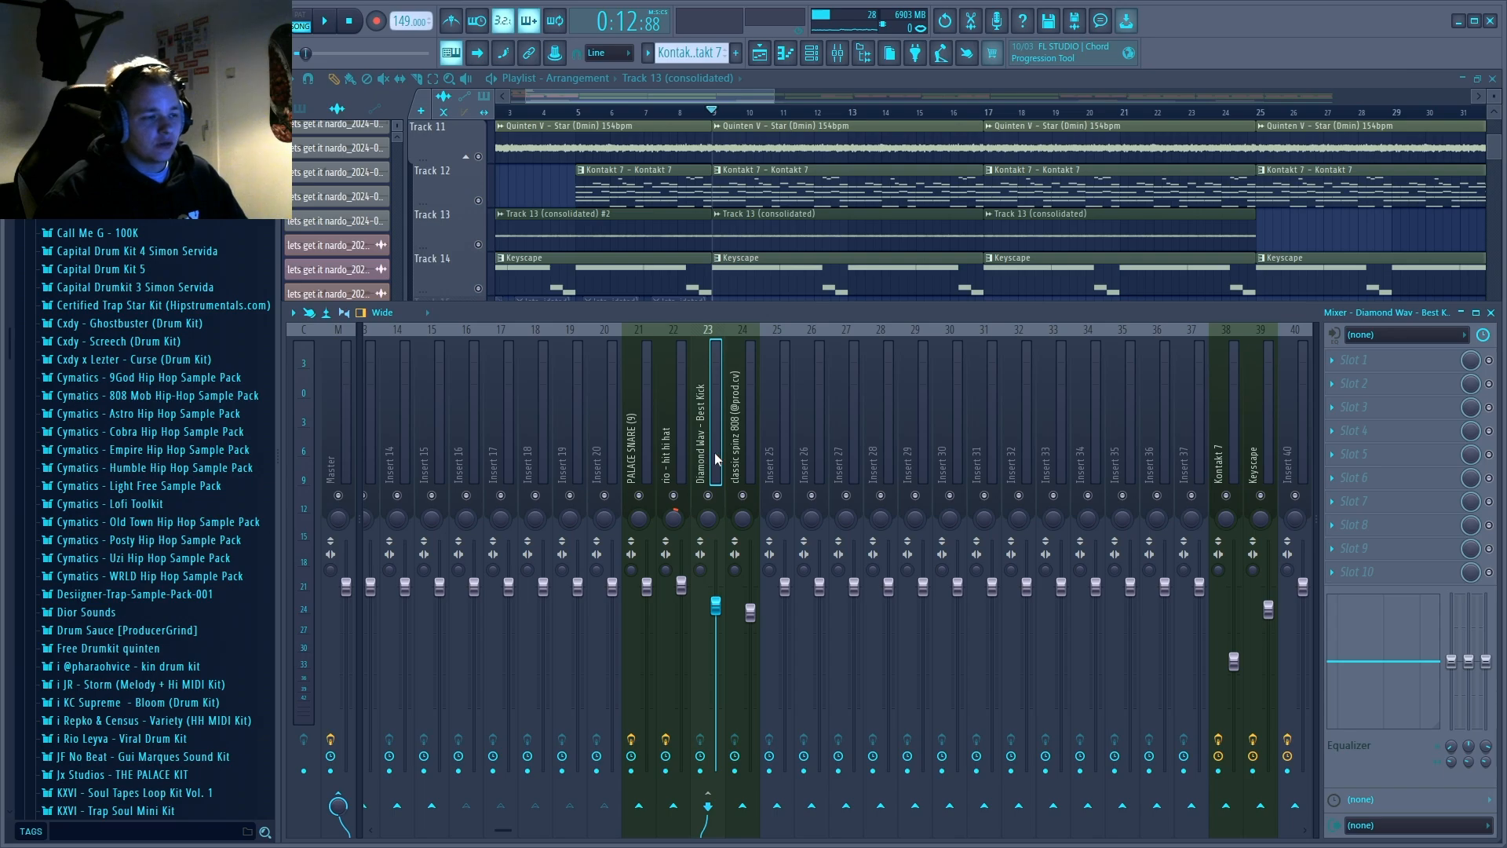
click(738, 462)
click(1492, 313)
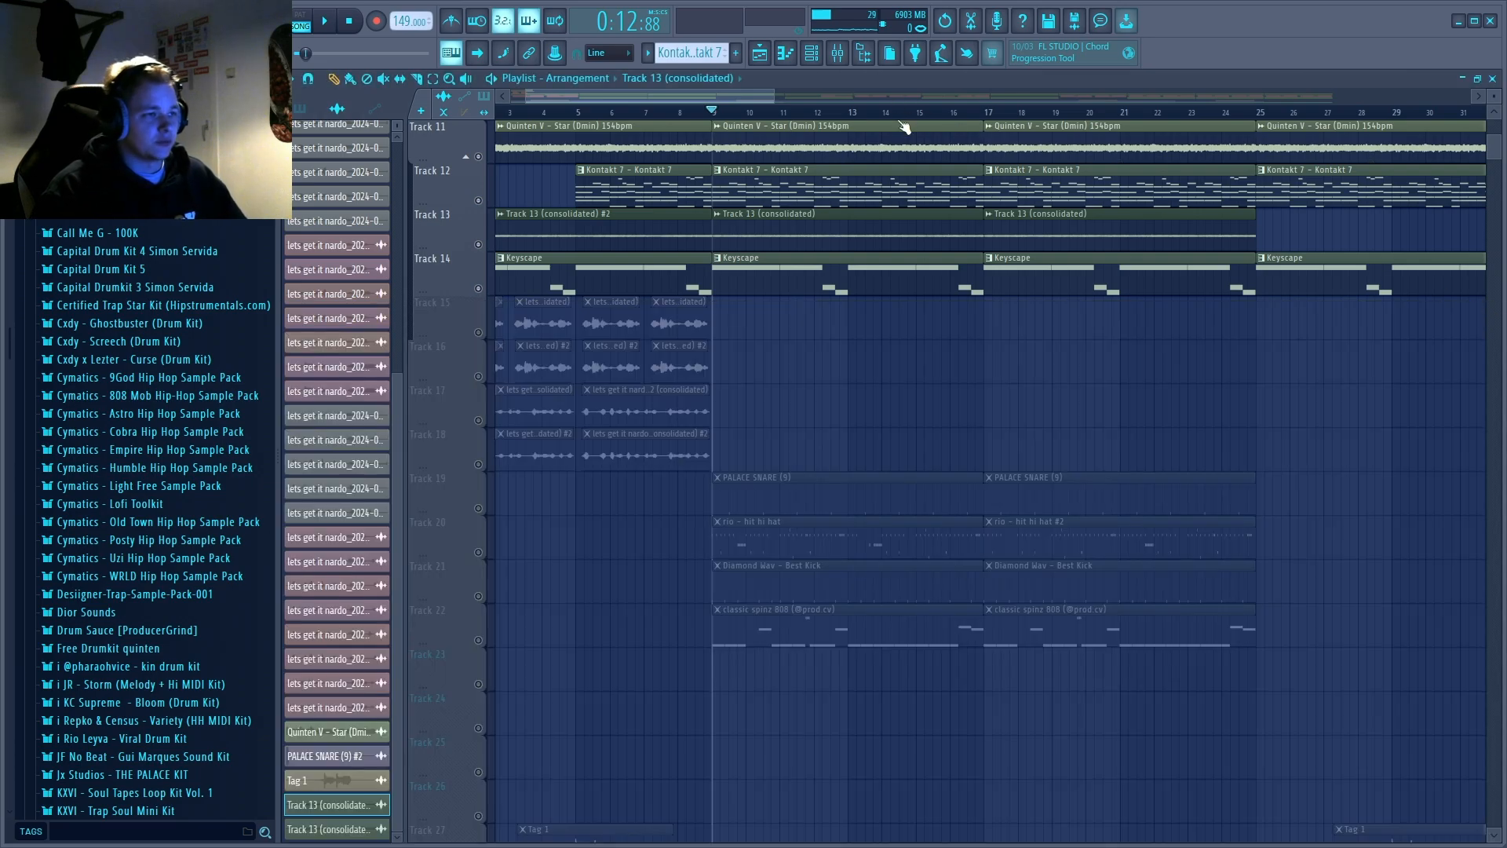
Move the playback position back to the beginning of the arrangement
scroll(903, 127, down, 2)
scroll(902, 157, up, 2)
scroll(760, 116, down, 3)
click(524, 113)
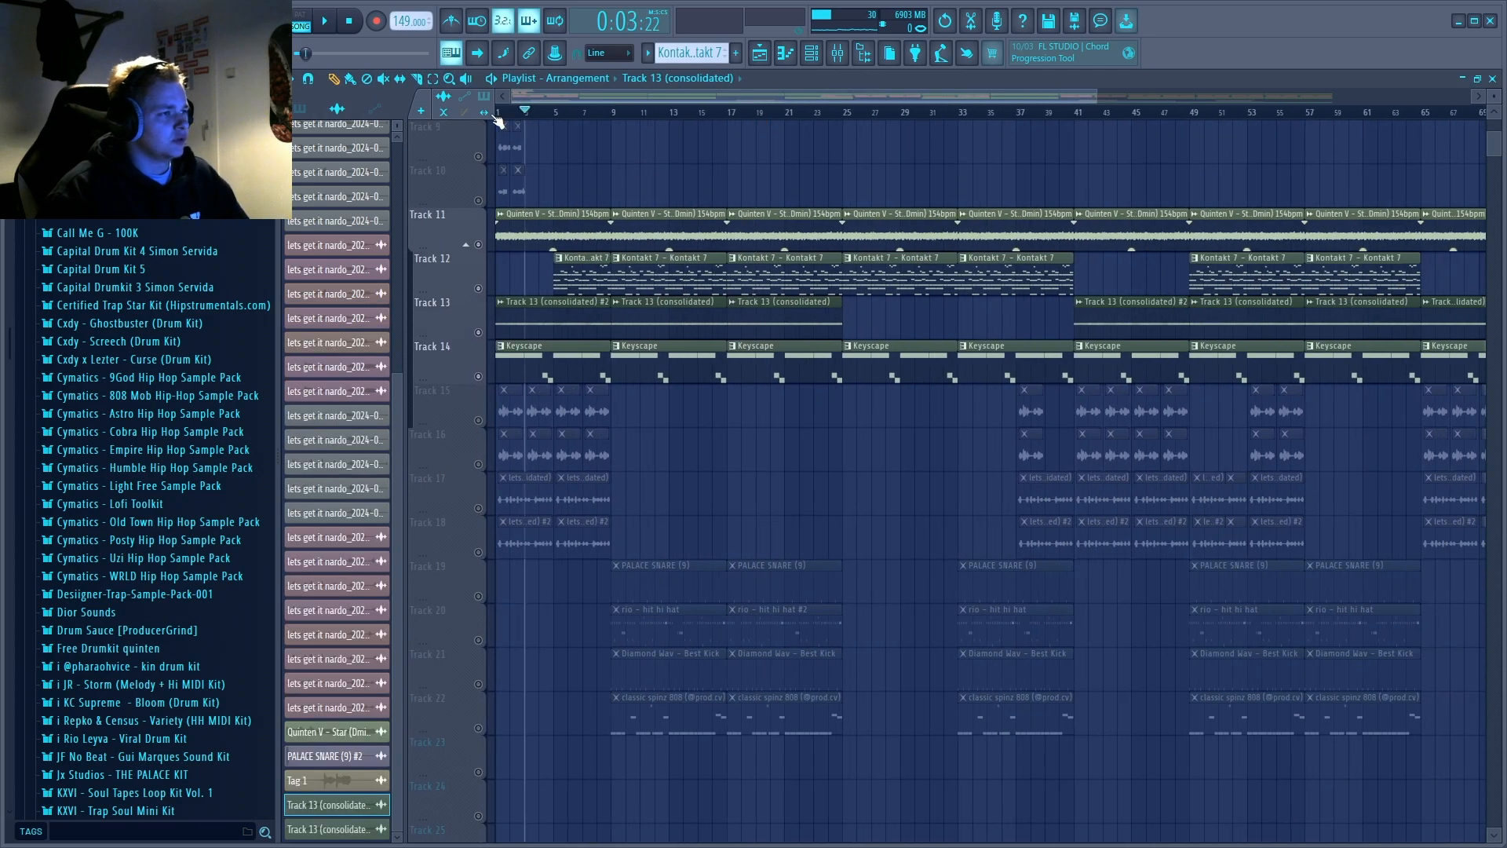
Select the Master channel in the mixer, and unmute all the vocal and drum tracks in the playlist
click(838, 54)
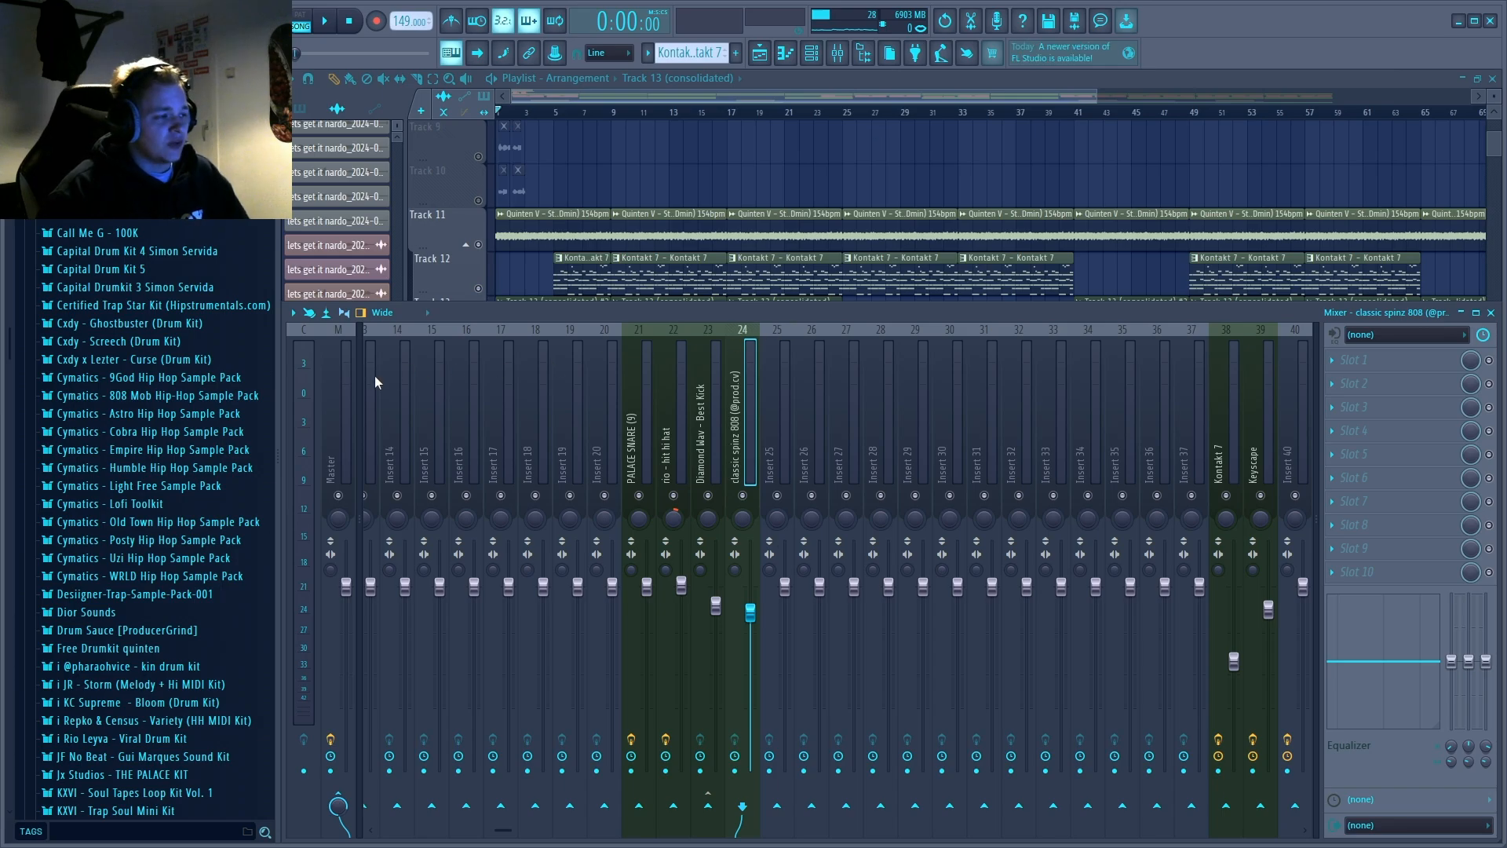
click(336, 392)
scroll(905, 467, up, 4)
key(F9)
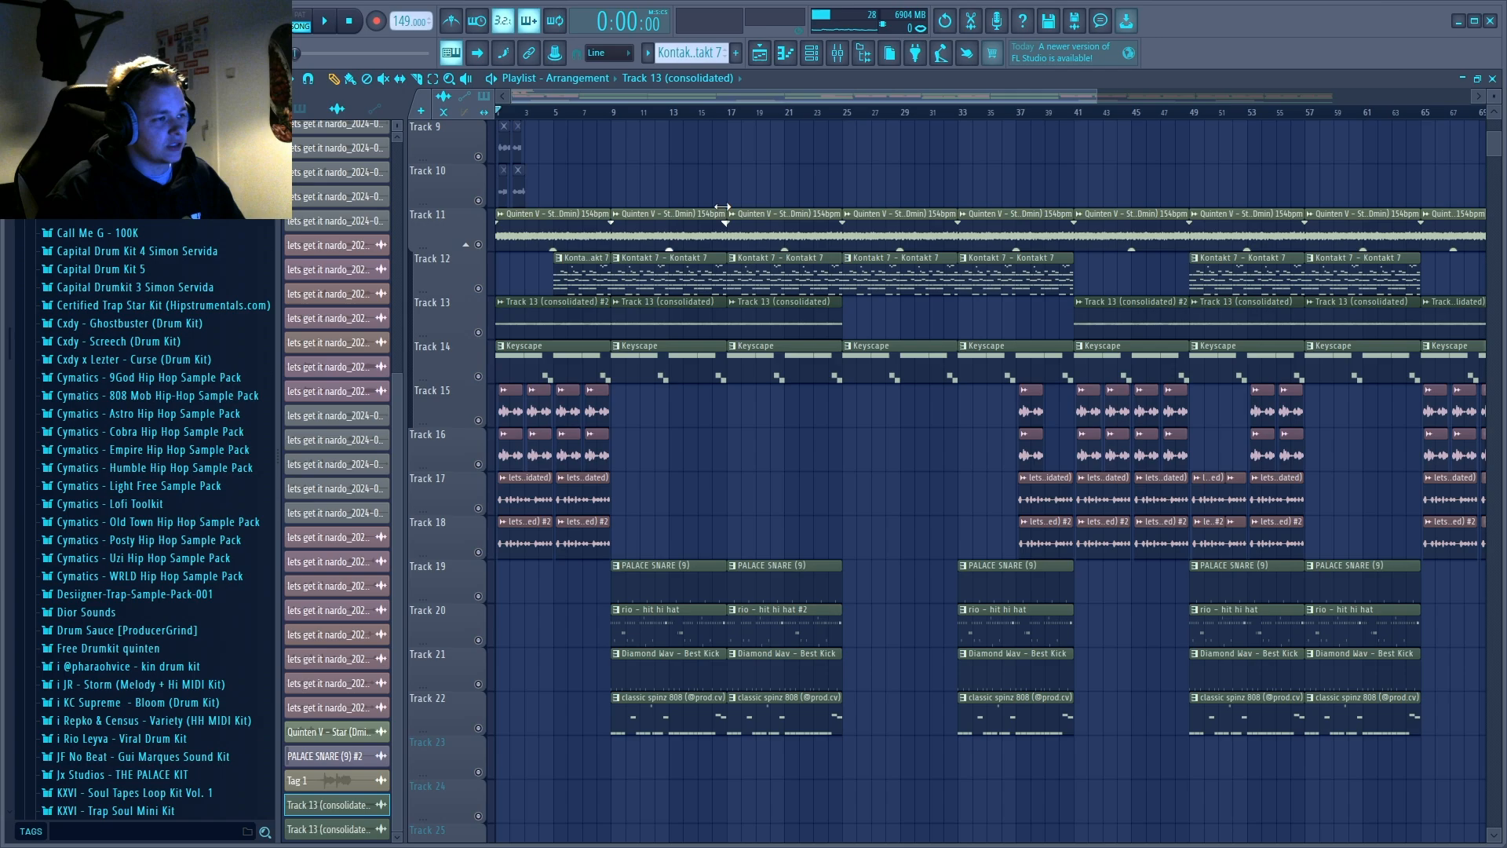
Examine the structure of the full arrangement across all melody, vocal and drum tracks
scroll(651, 118, down, 3)
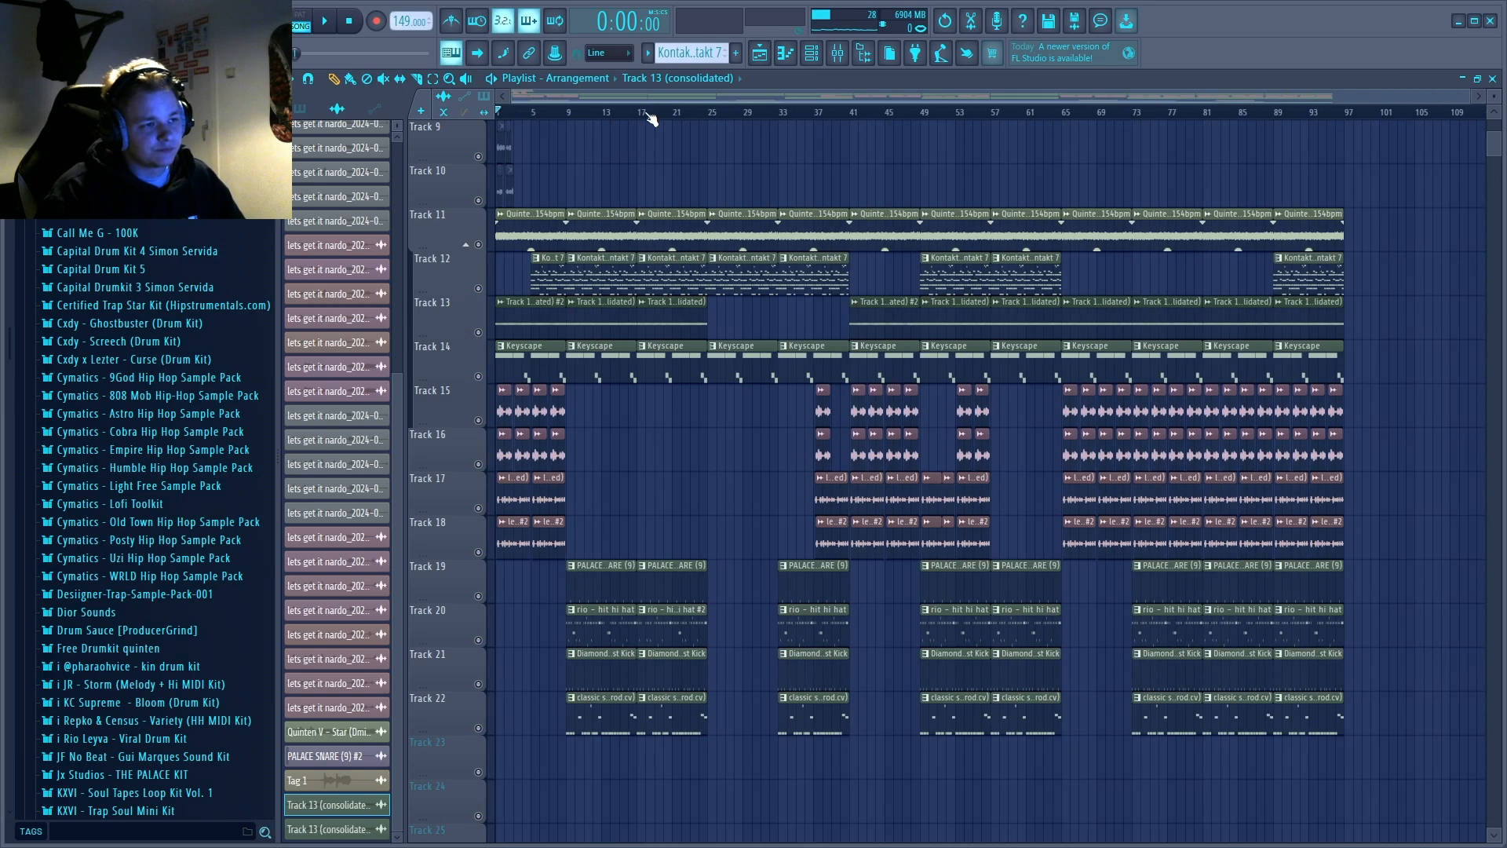
scroll(757, 228, down, 5)
scroll(834, 282, up, 5)
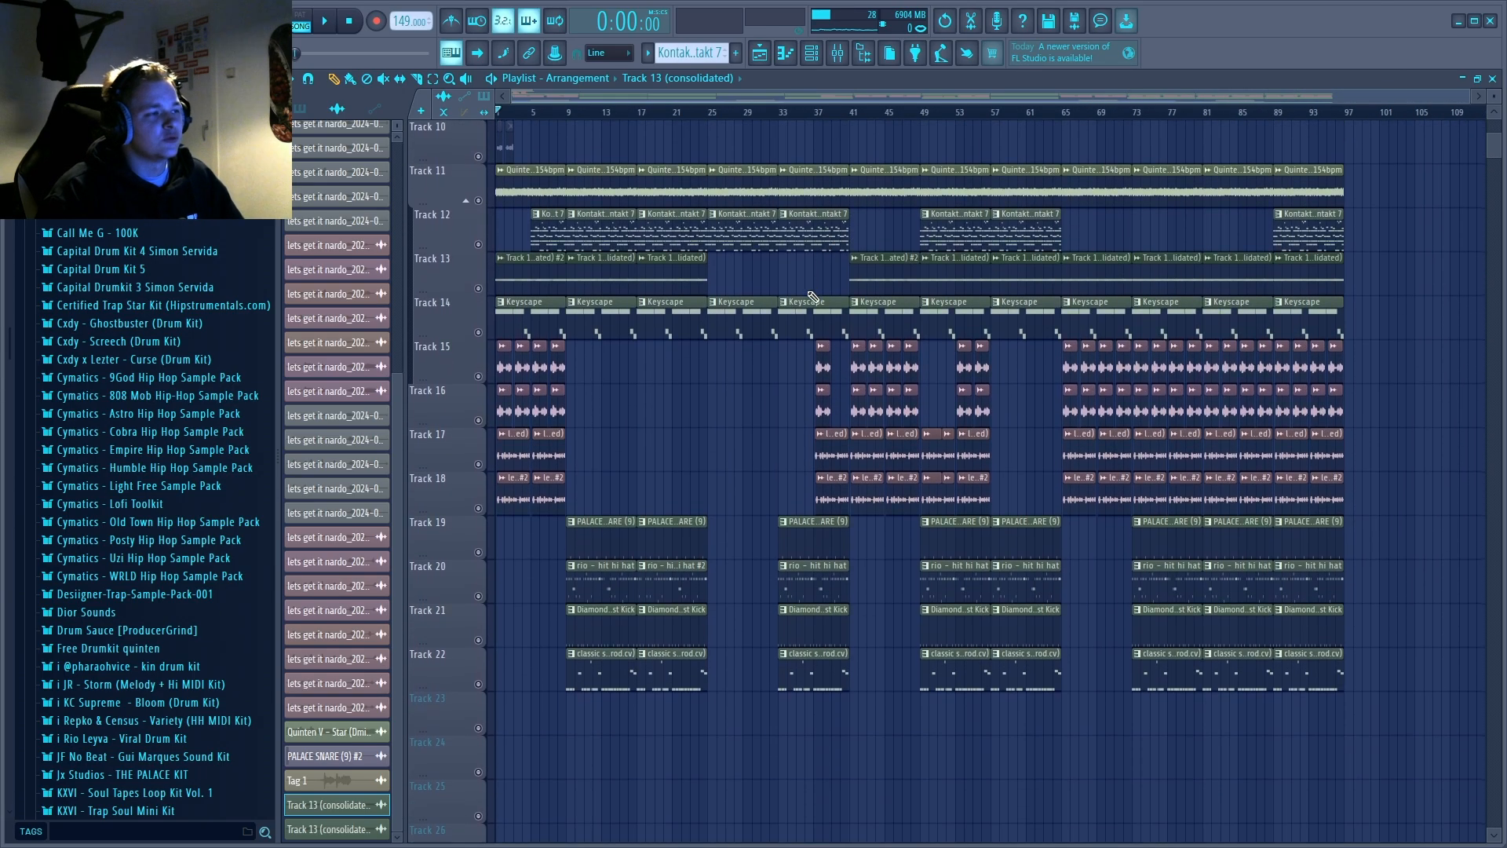